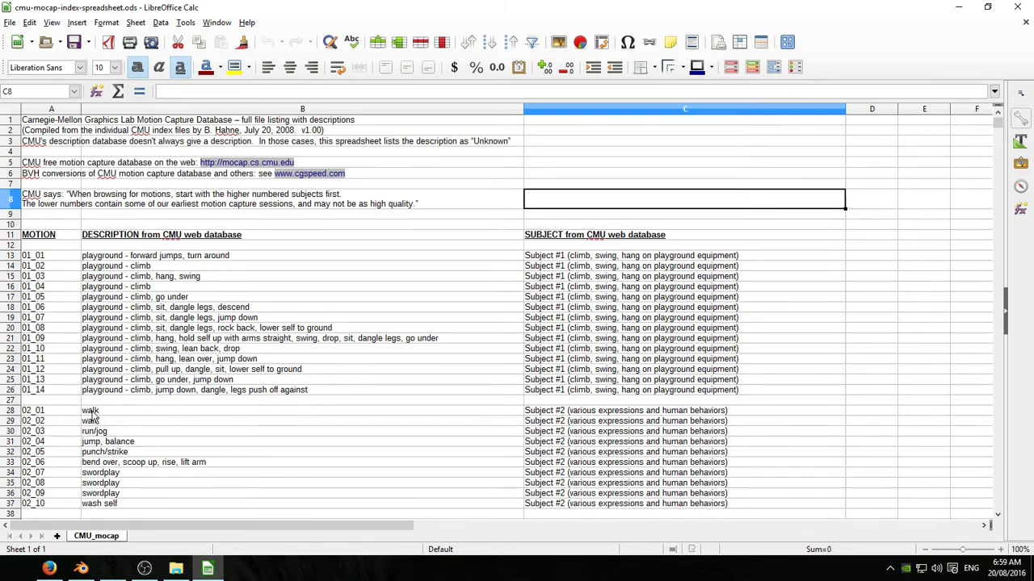
- Launch bvhacker and open 02_02.bvh from the BVH Files/02 folder
click(81, 568)
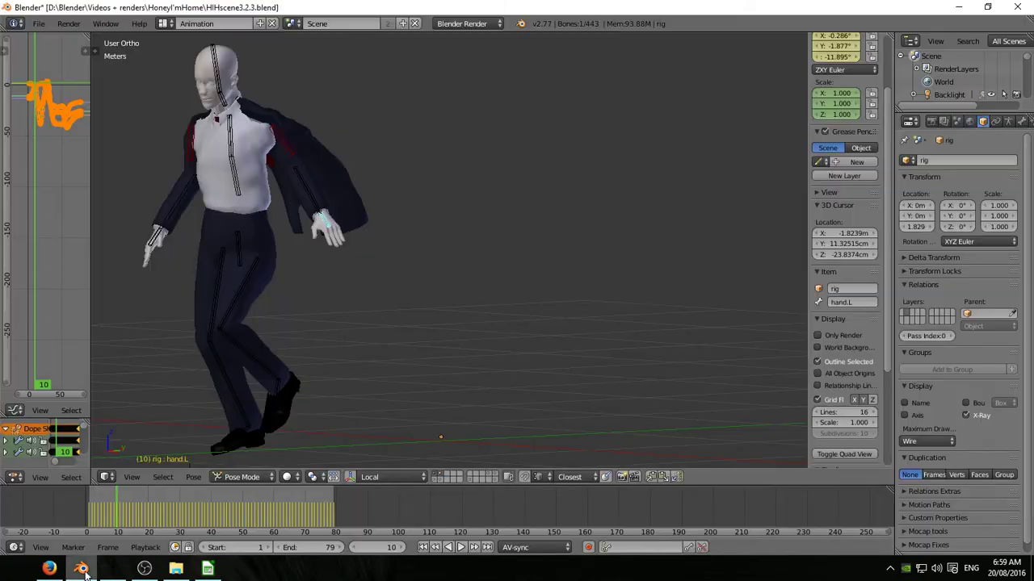
click(113, 568)
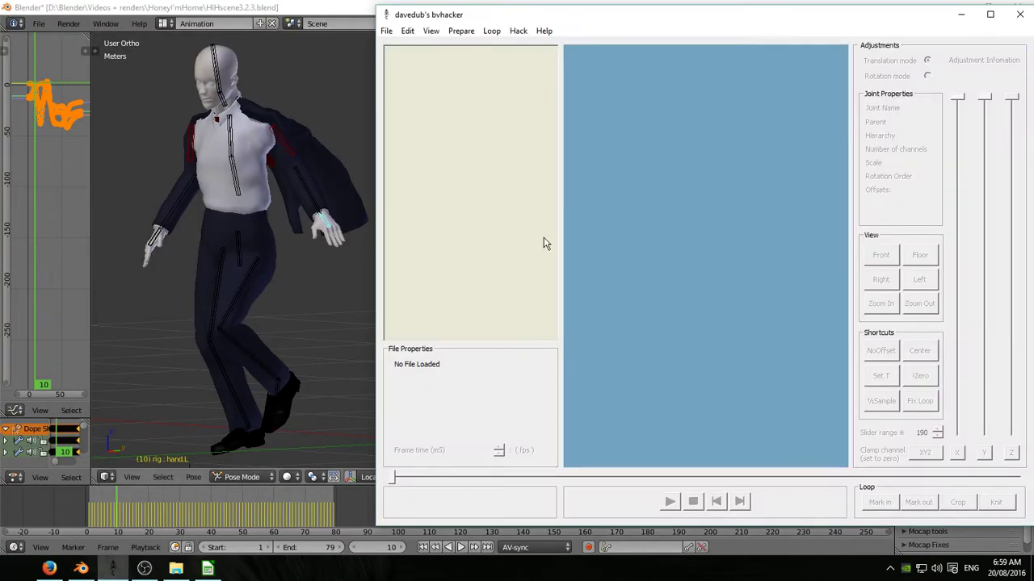
click(387, 31)
click(397, 44)
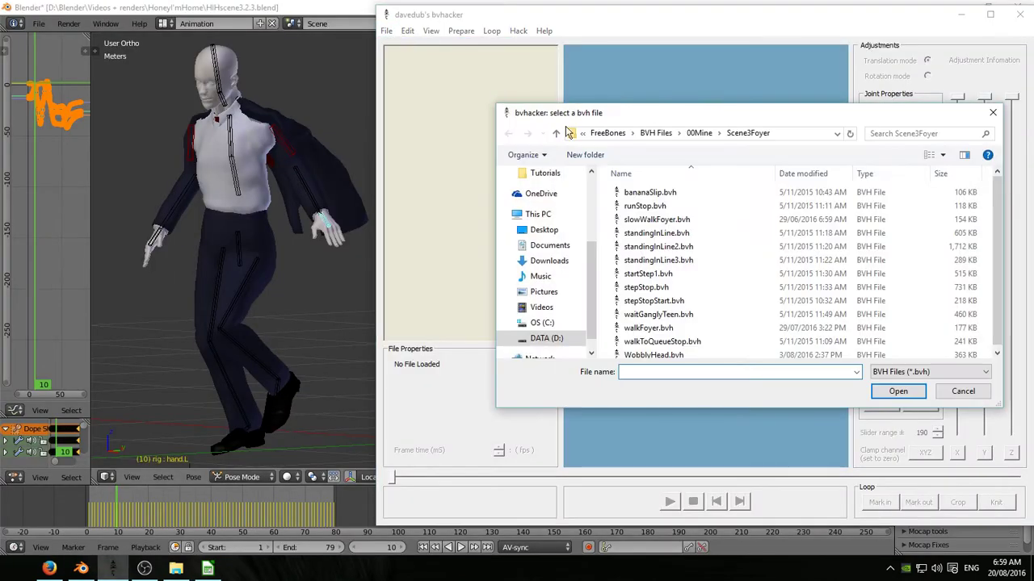
click(557, 134)
click(556, 134)
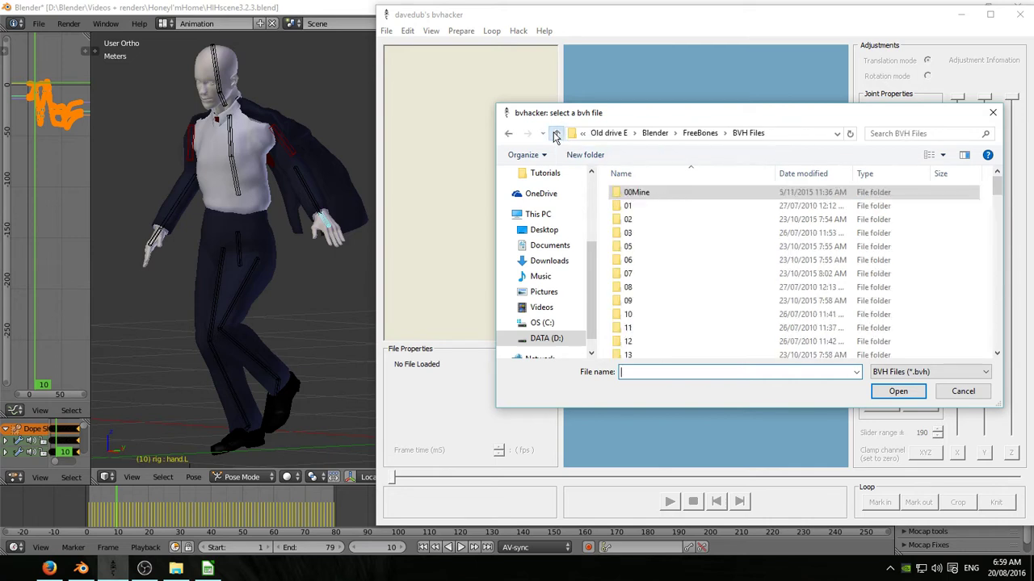
double_click(639, 220)
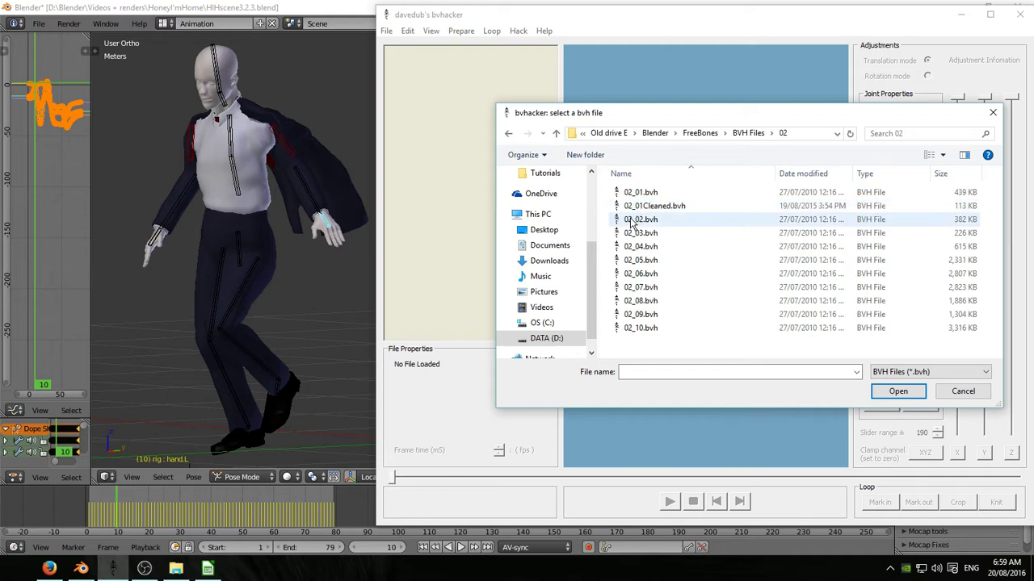
double_click(633, 223)
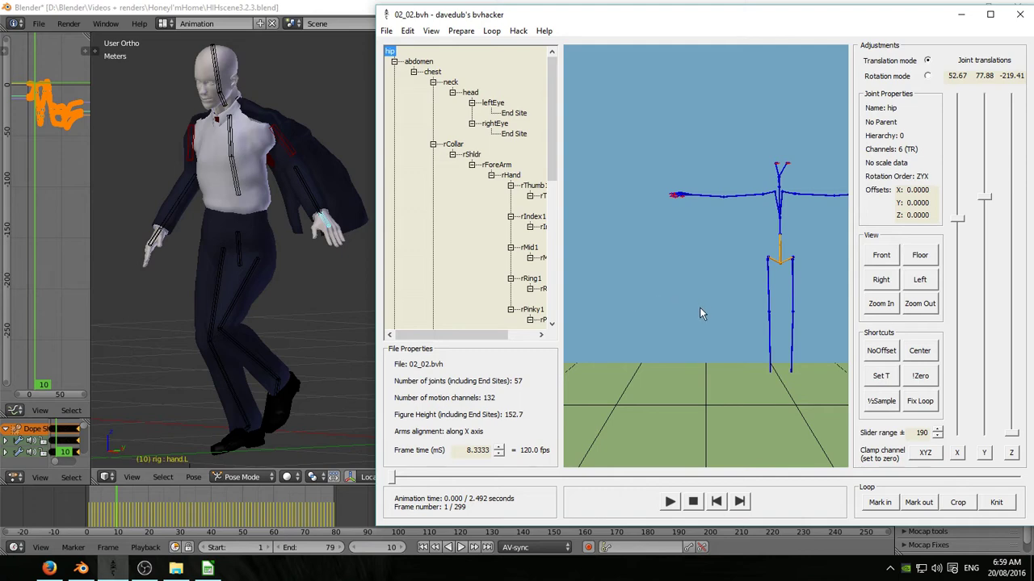
- Mark frame 25 as in and frame 221 as out, then crop the walk to 197 frames
drag(660, 315, 716, 342)
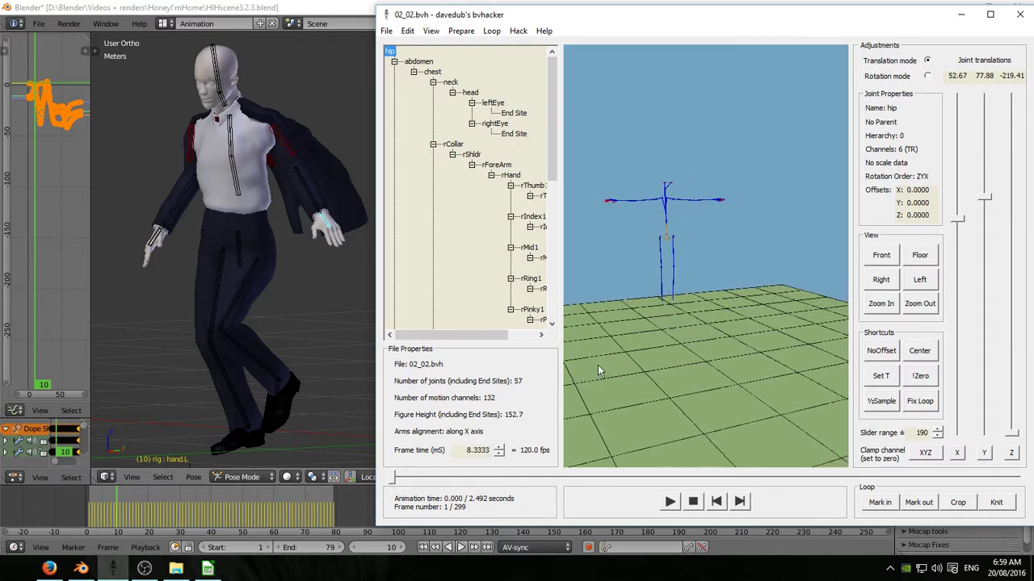
click(669, 502)
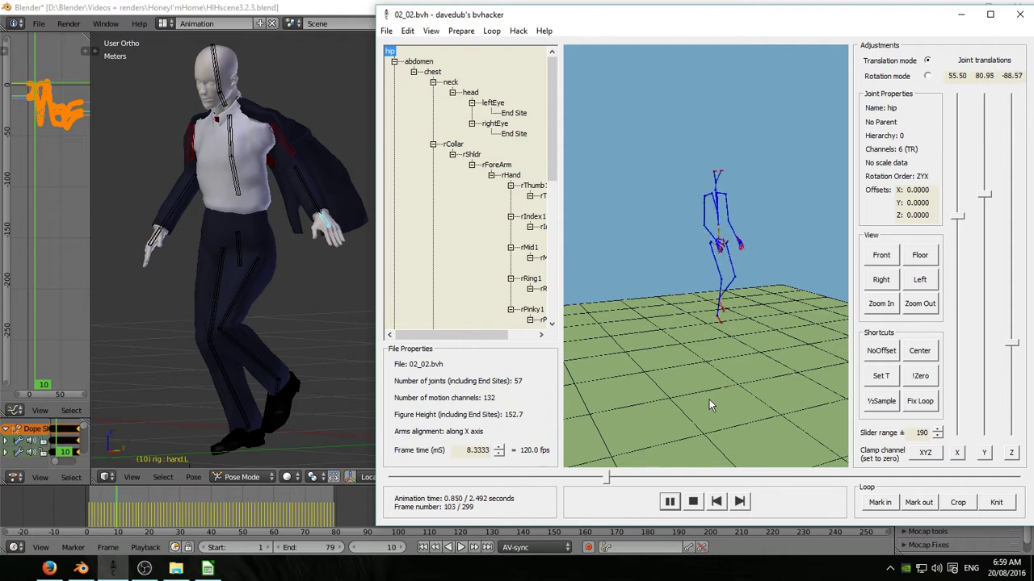
drag(710, 406, 673, 417)
click(443, 477)
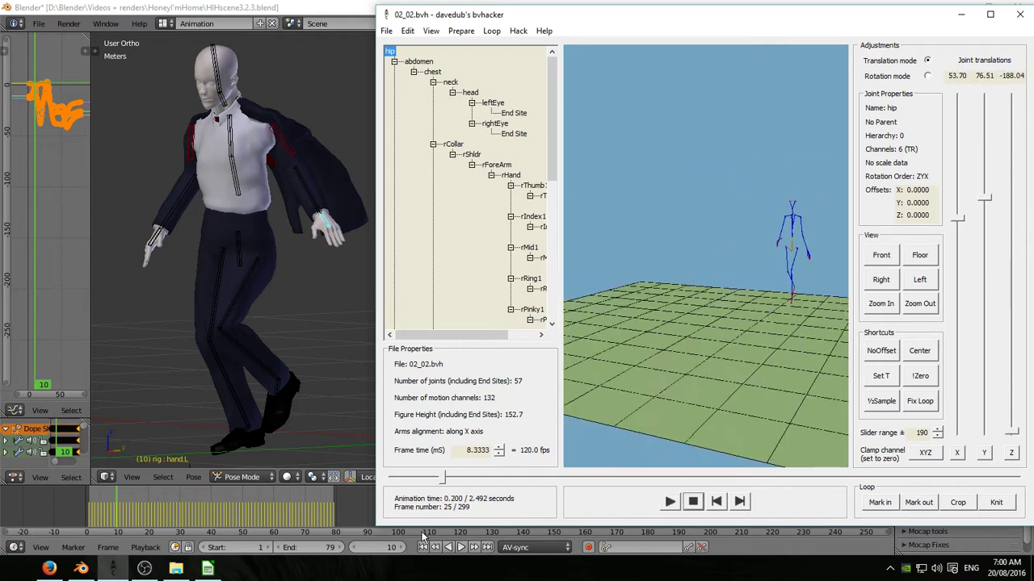
click(881, 509)
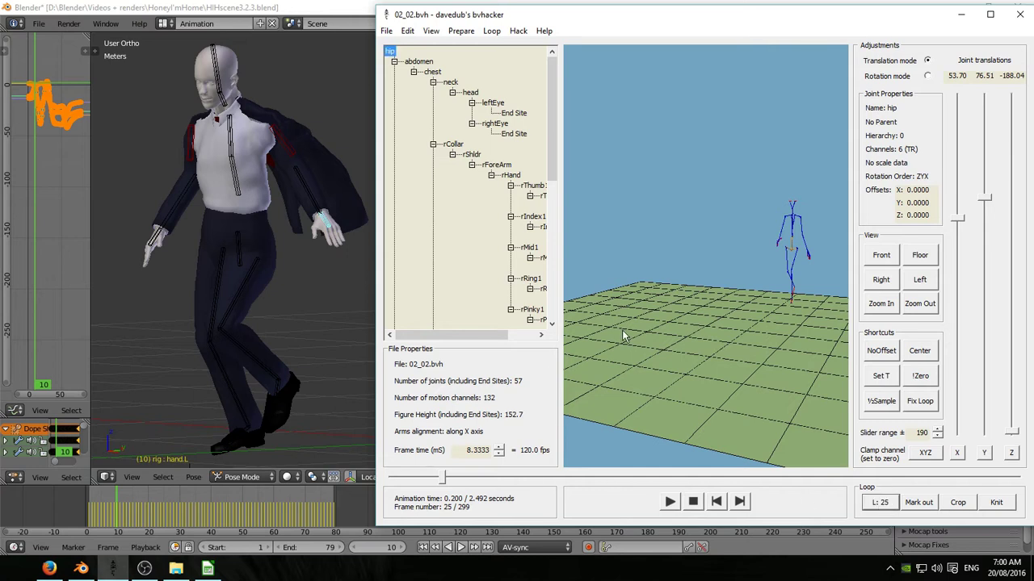
key(space)
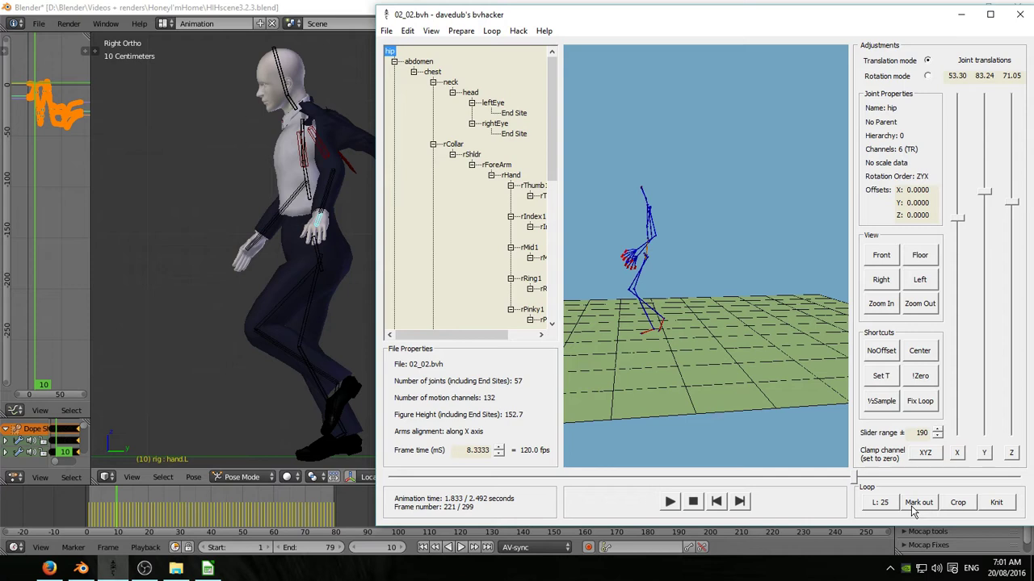
click(911, 505)
click(958, 503)
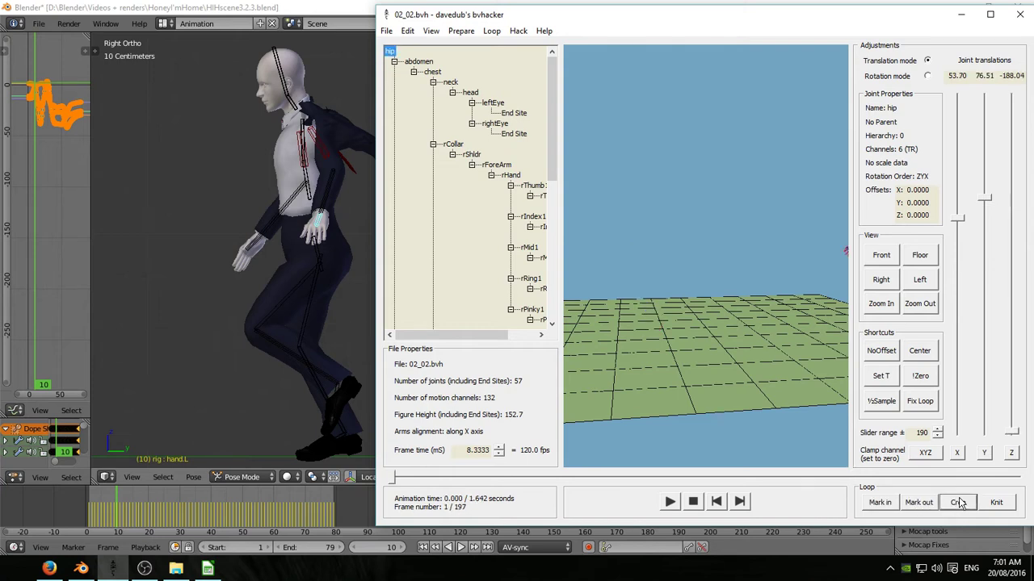
- Resample the walk to half its frames twice, reaching 49 frames at 29.8 fps
click(408, 31)
click(440, 98)
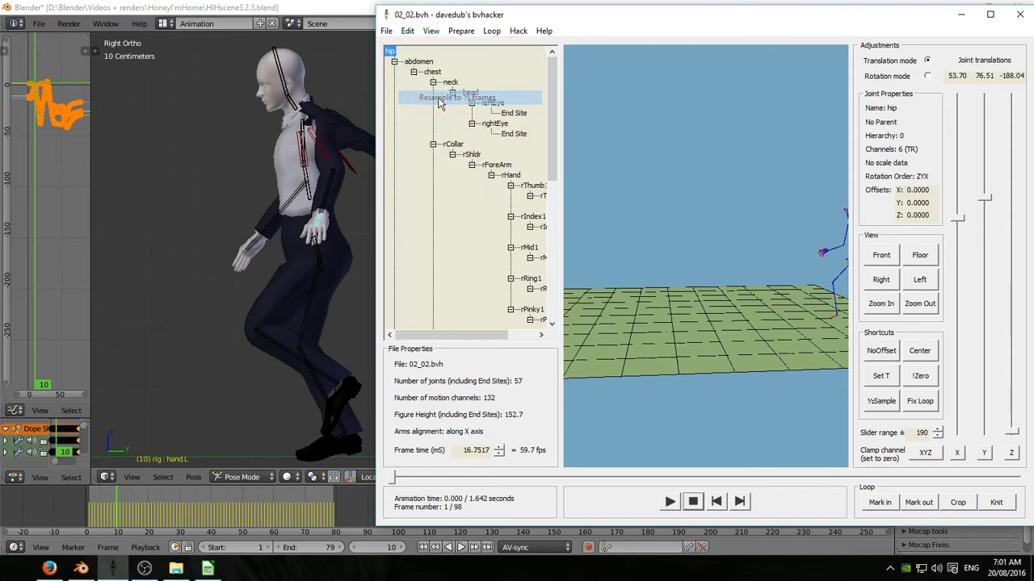
click(408, 30)
click(440, 98)
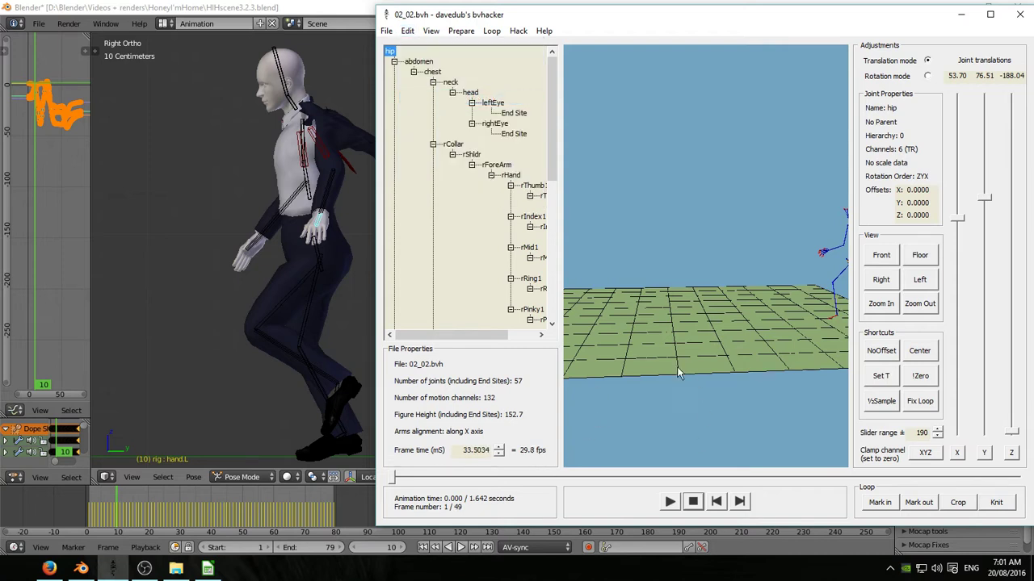
- Centre the skeleton so the hip X and Z sit at 0
click(461, 31)
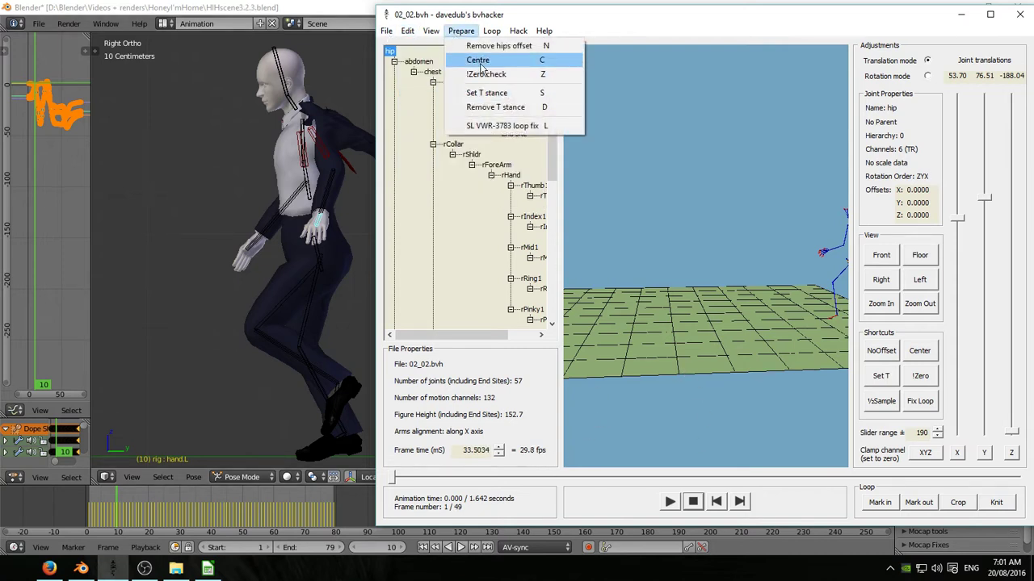
click(479, 61)
drag(719, 343, 725, 367)
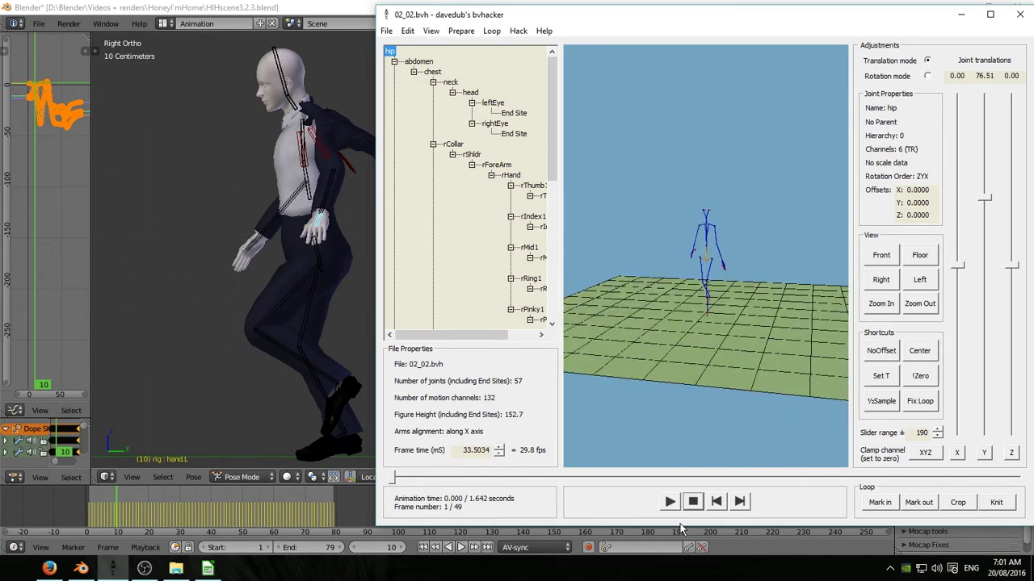
- Save the edited motion as bananaSlipWalk.bvh in the 00Mine/Scene3Foyer folder
click(387, 31)
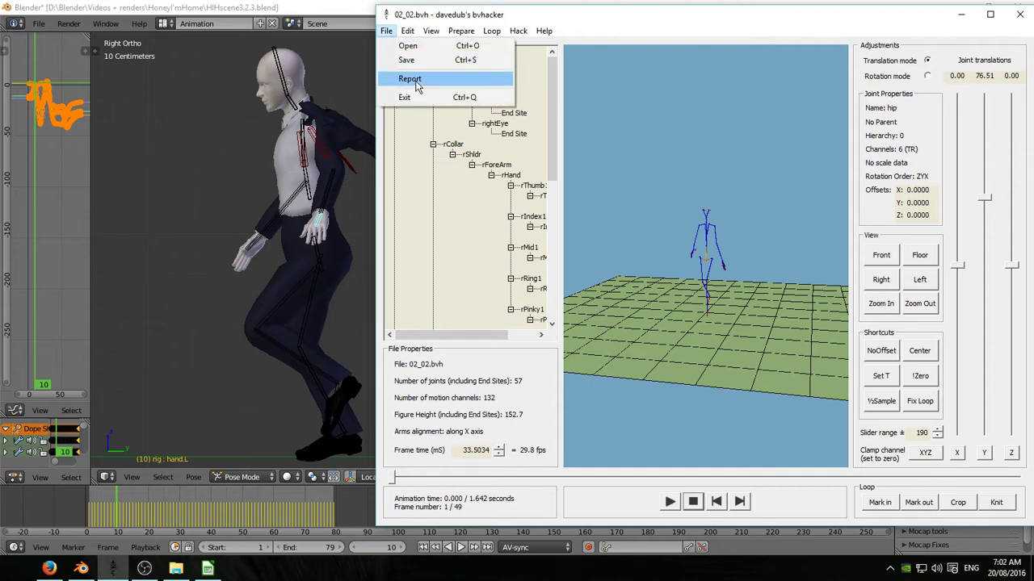
click(408, 60)
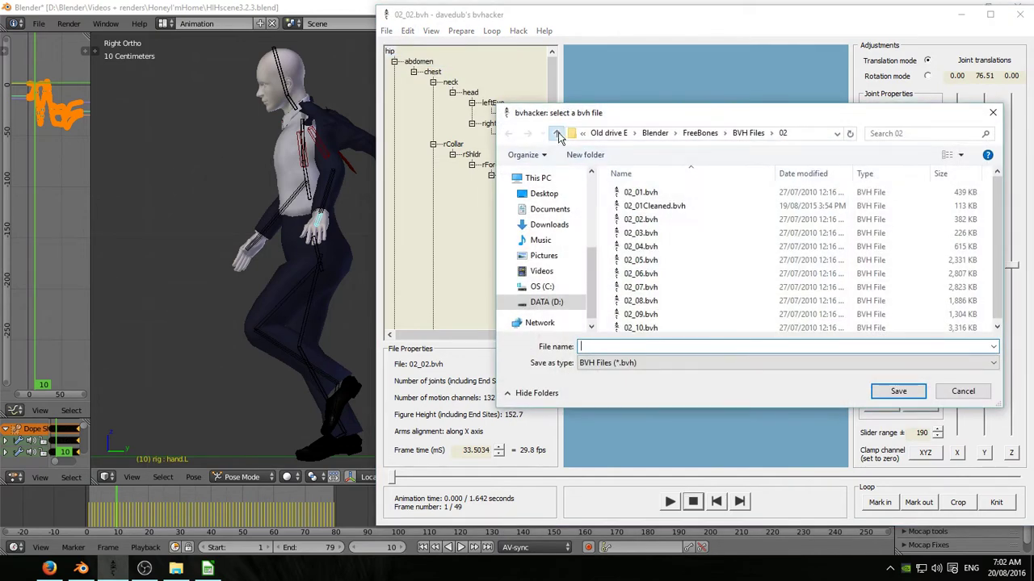
double_click(632, 192)
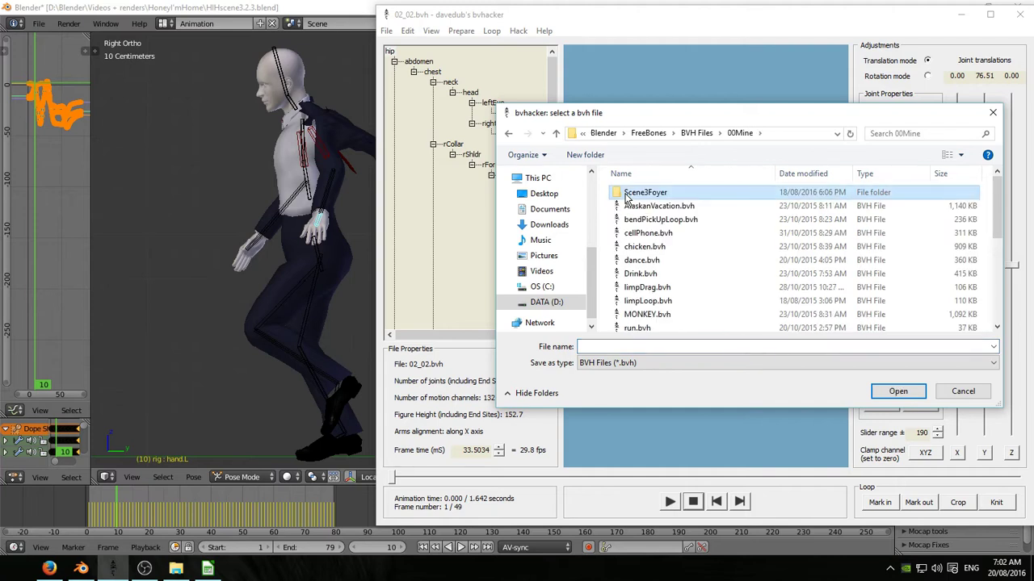
double_click(628, 192)
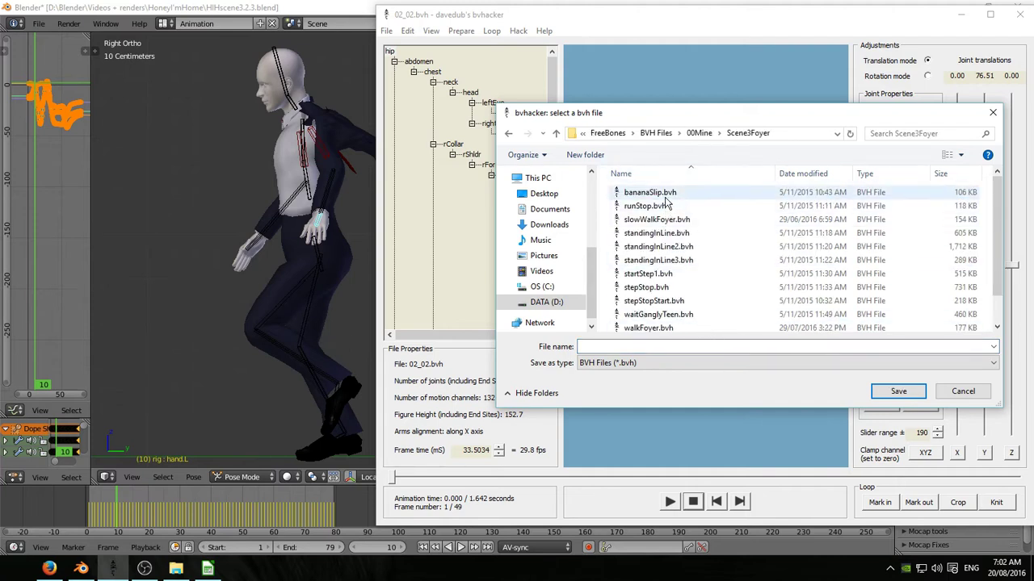
click(646, 193)
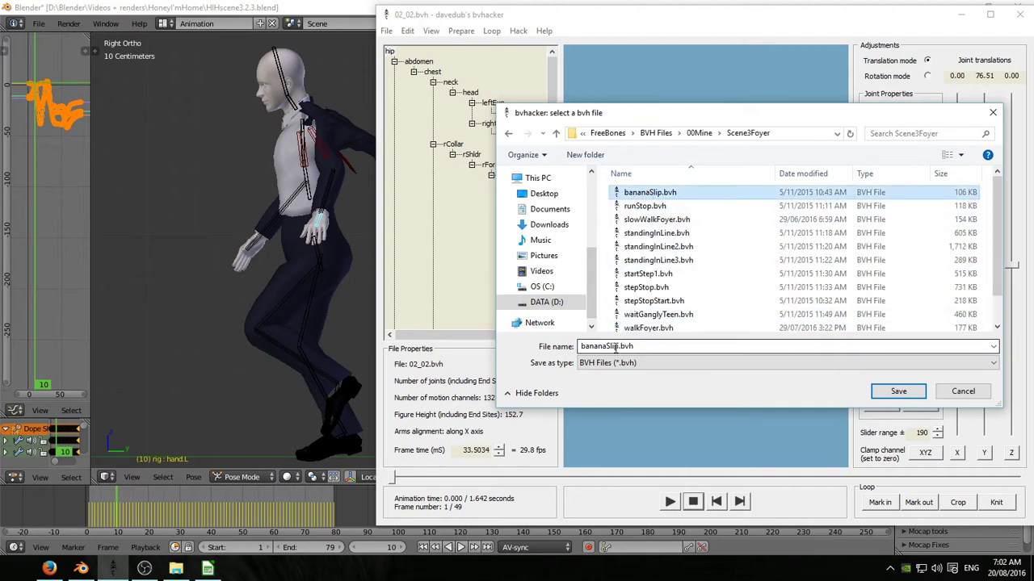
text(Walk)
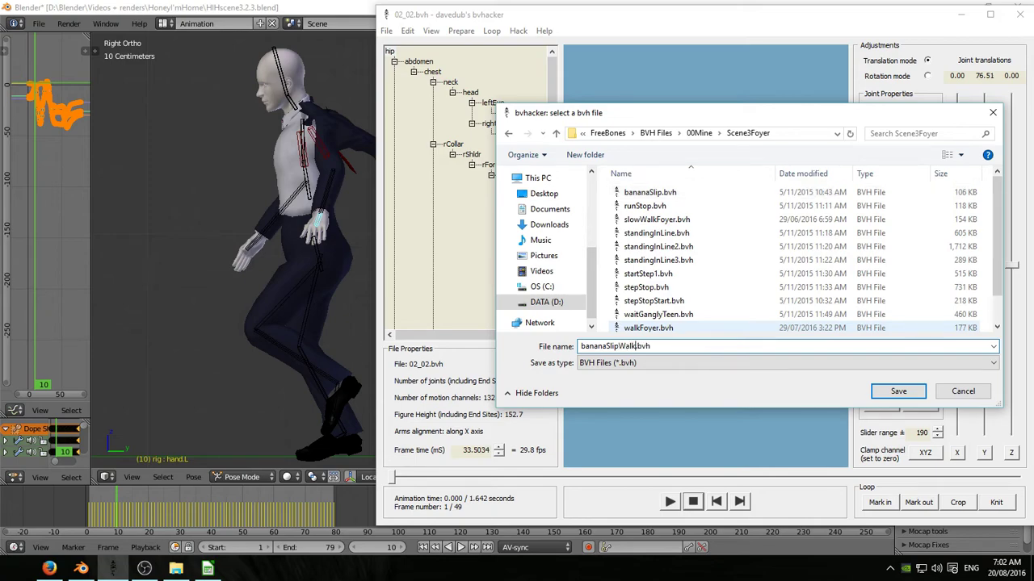
key(Return)
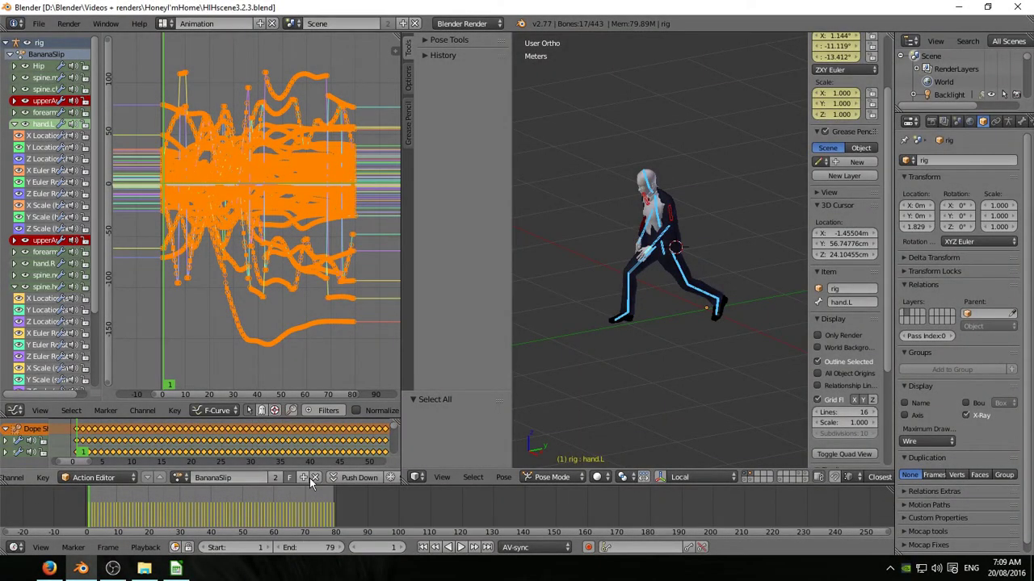
- Unlink the BananaSlip action from the rig and hide the character mesh
click(315, 478)
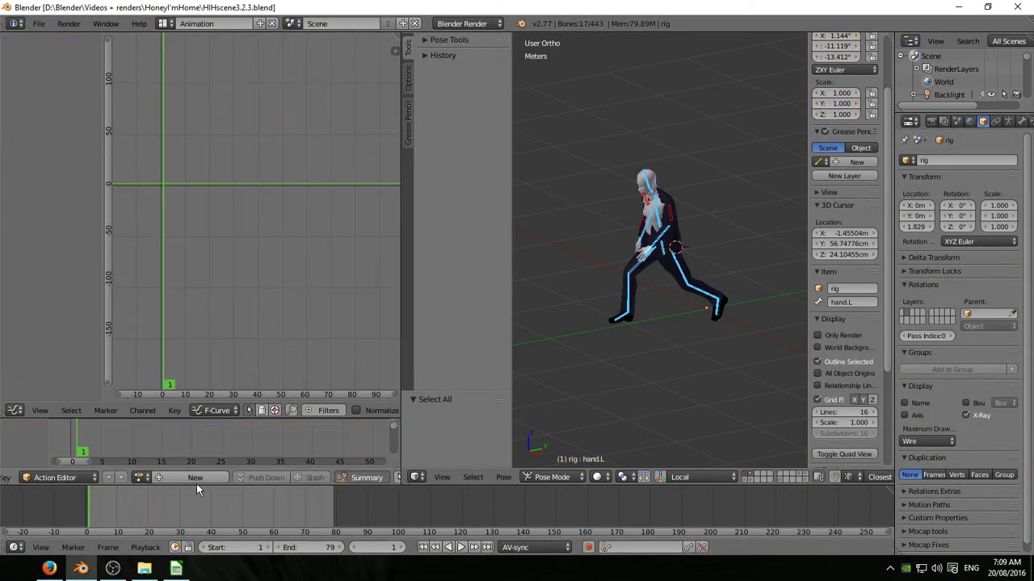
drag(400, 365, 167, 365)
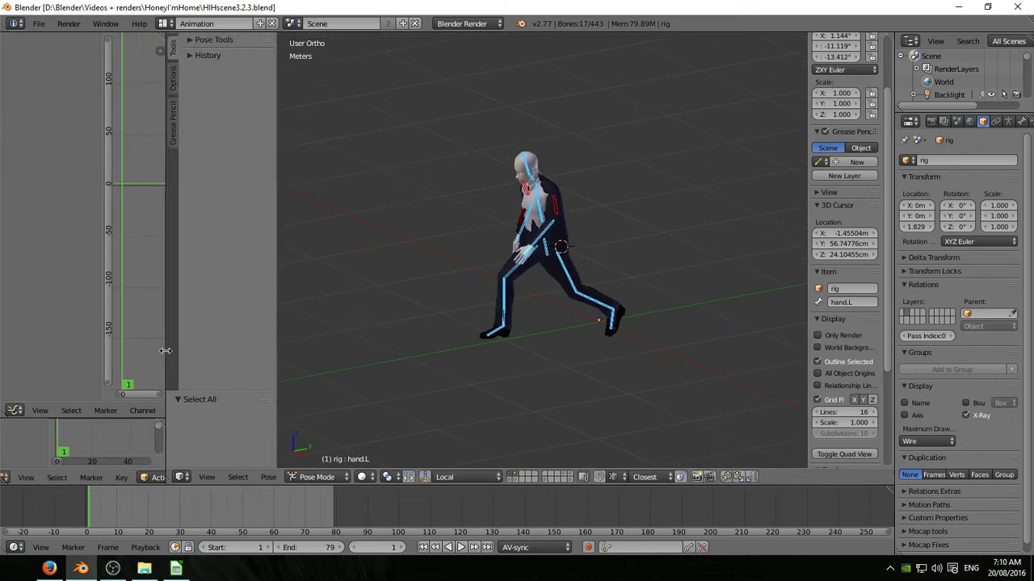
middle_drag(487, 342, 540, 356)
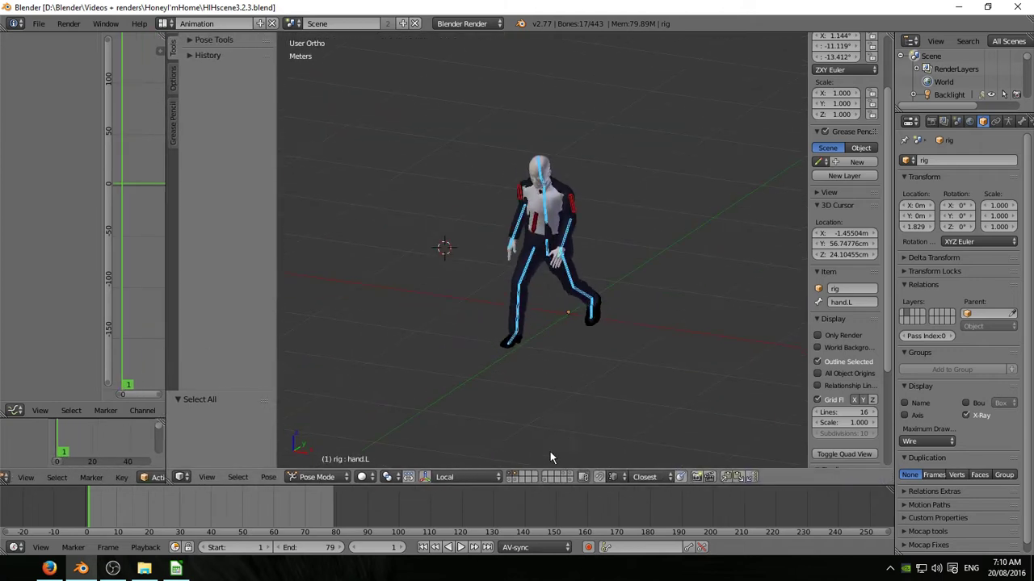
click(509, 474)
middle_drag(525, 420, 589, 365)
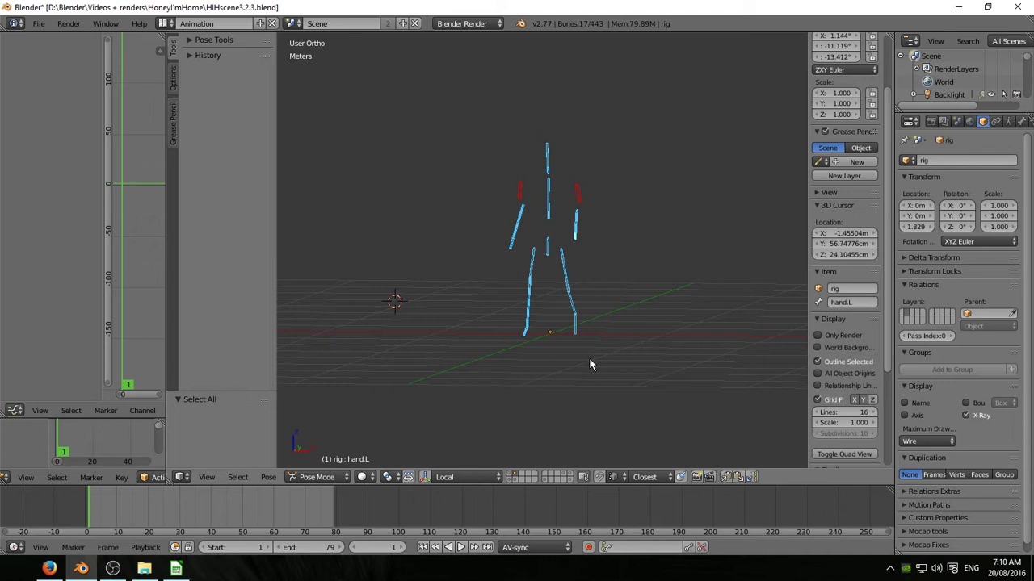
- Clear the rig's pose rotation, location and scale, then delete the rig
key(alt+r)
key(alt+g)
key(alt+s)
middle_drag(591, 365, 549, 444)
key(ctrl+Tab)
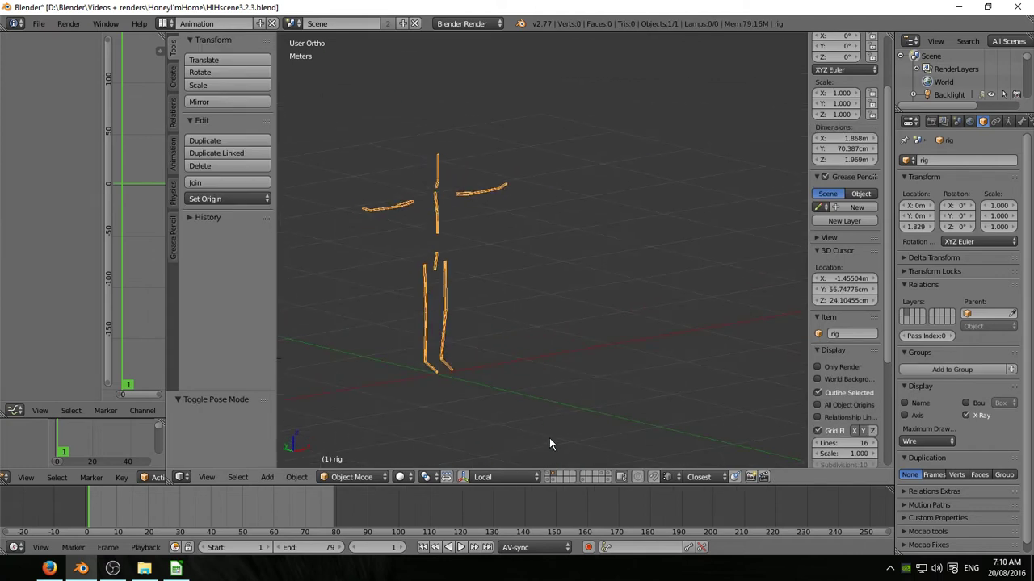
key(Delete)
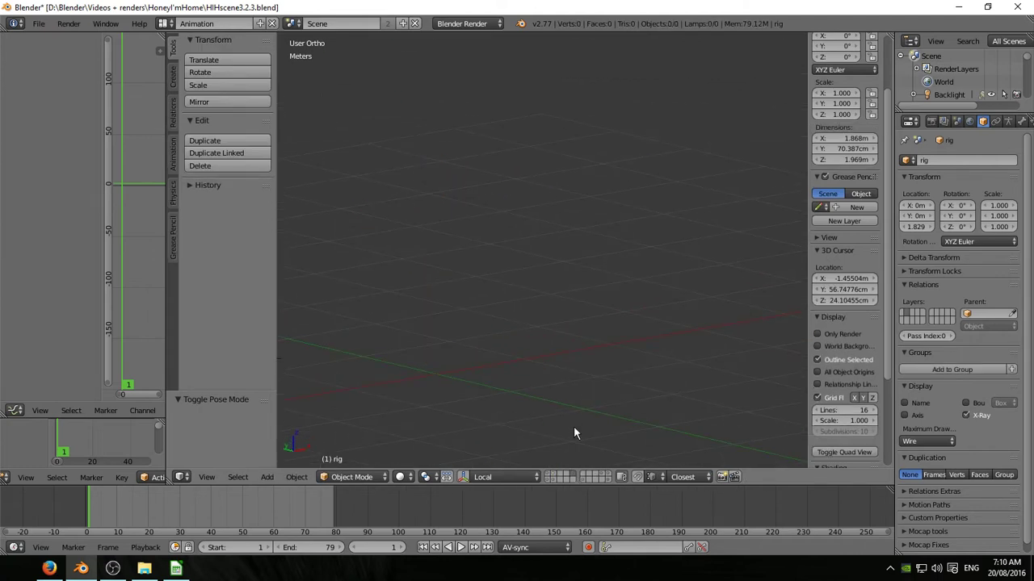
shift+middle_drag(531, 409, 614, 392)
click(36, 23)
- Import bananaSlipWalk.bvh from BVH Files/00Mine/Scene3Foyer as a motion capture armature
mouse_move(58, 257)
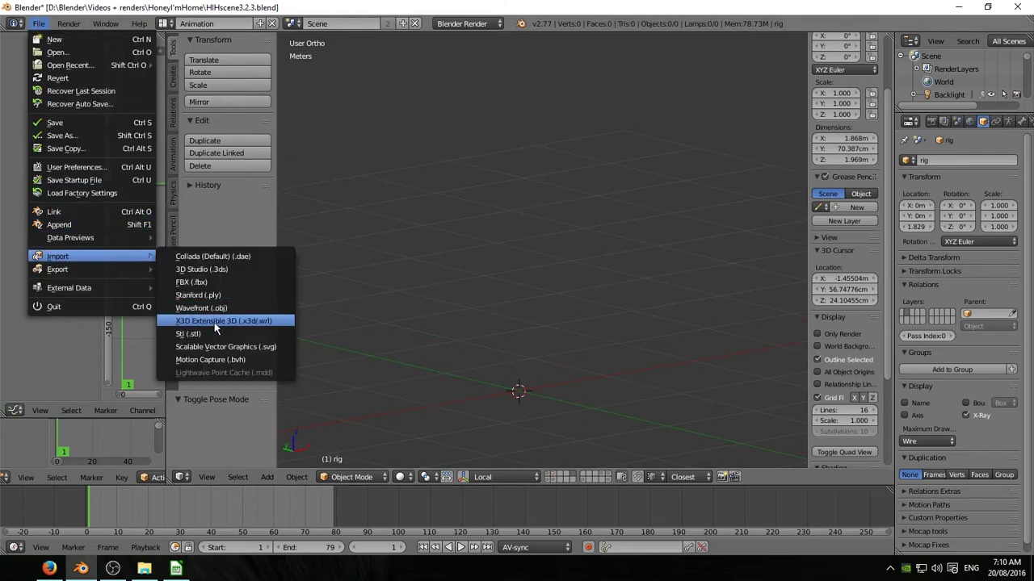
click(204, 360)
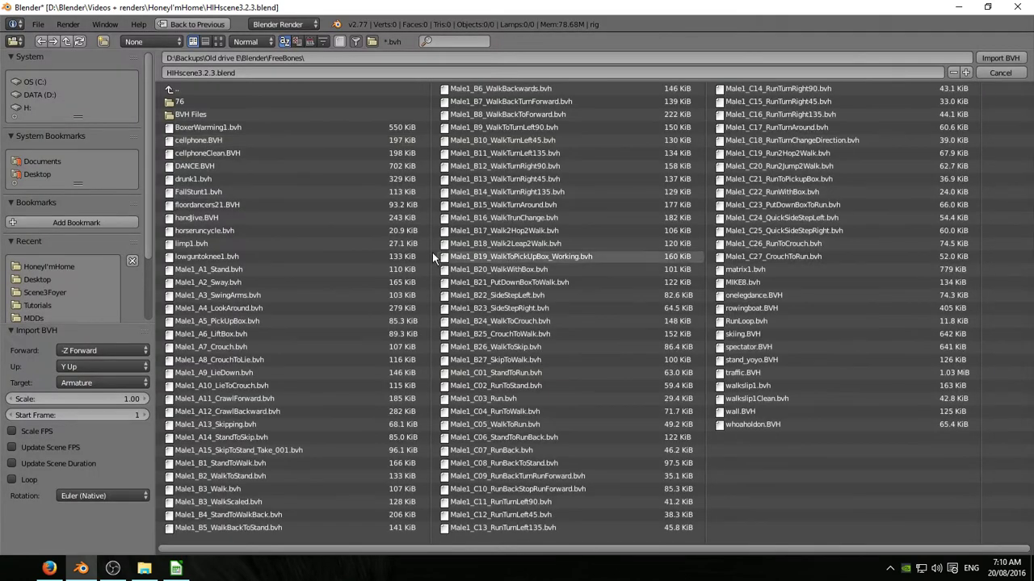
click(176, 115)
click(176, 105)
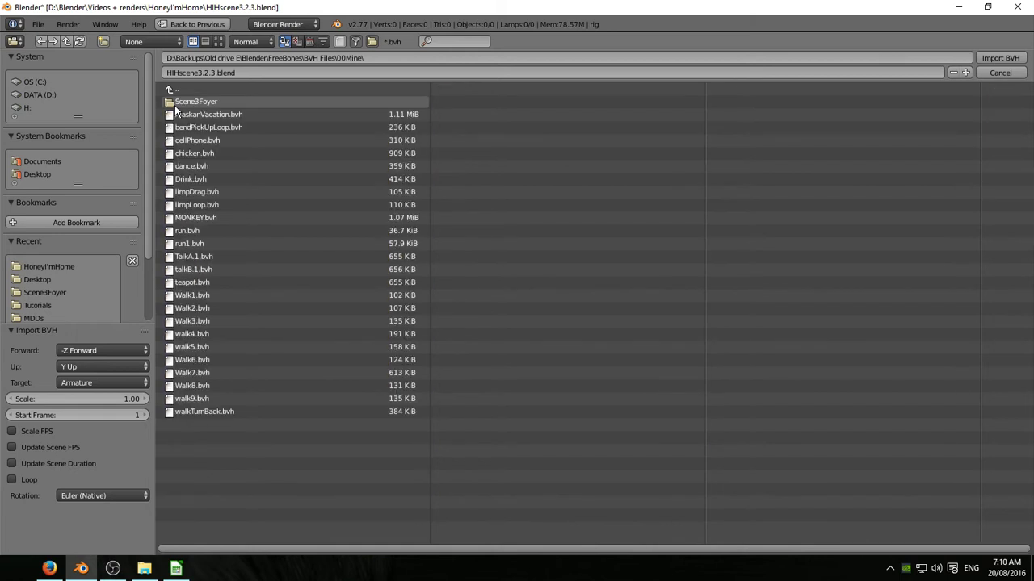
click(175, 105)
click(206, 113)
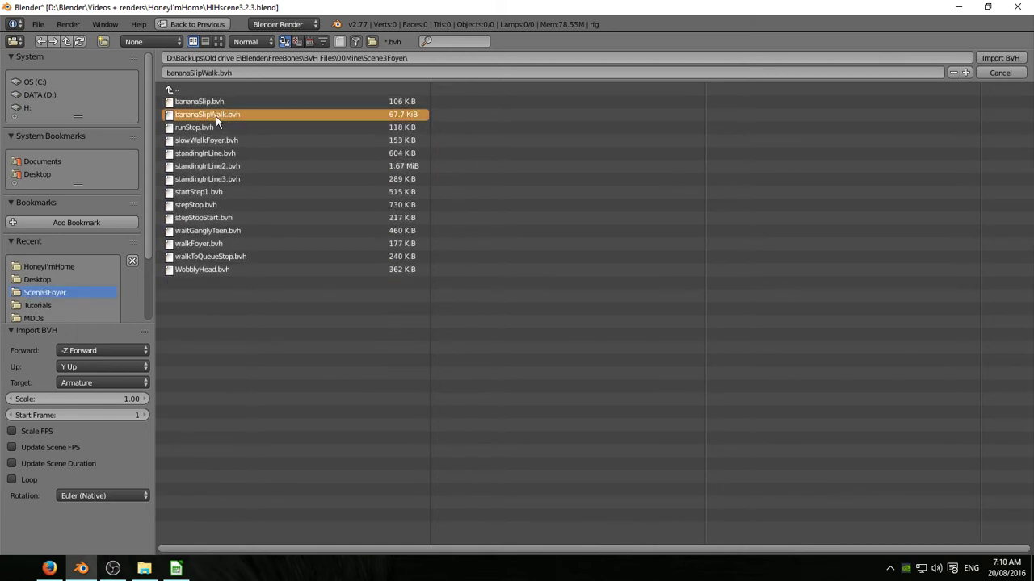
click(998, 59)
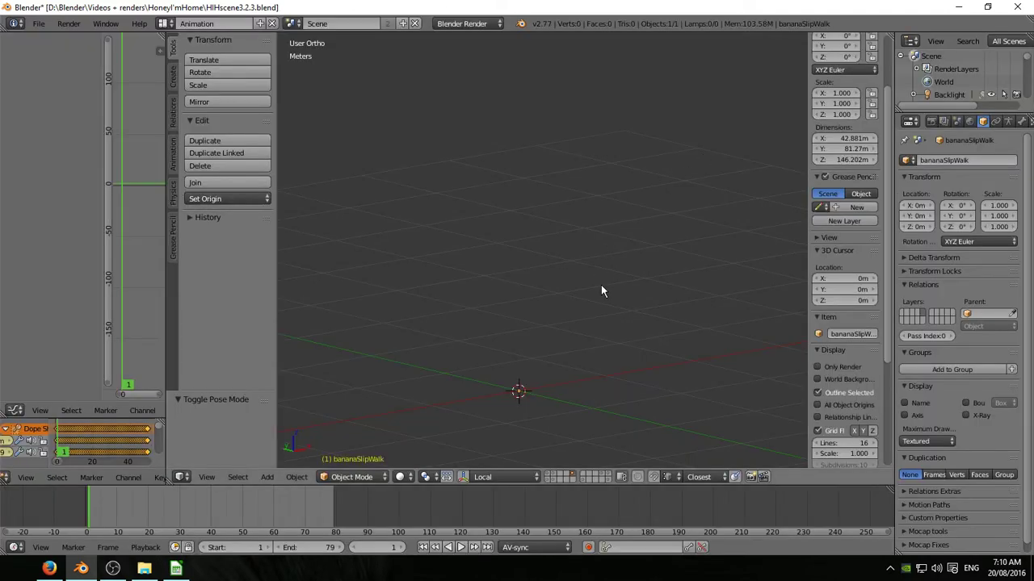
- Frame the imported bananaSlipWalk armature in the viewport
key(KP_Decimal)
scroll(606, 286, down, 5)
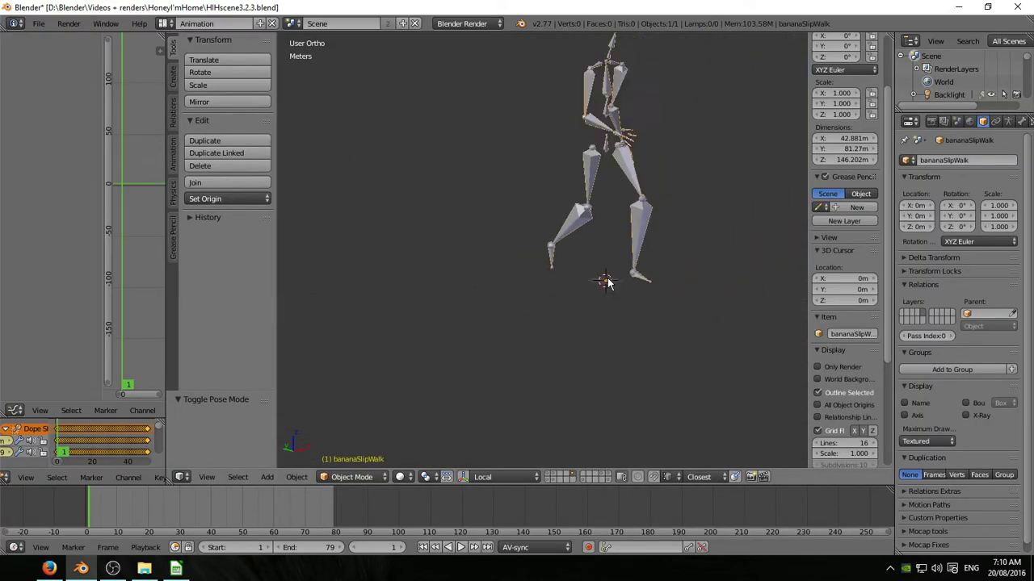
scroll(614, 275, up, 4)
scroll(614, 275, up, 3)
scroll(614, 274, down, 7)
scroll(655, 277, up, 4)
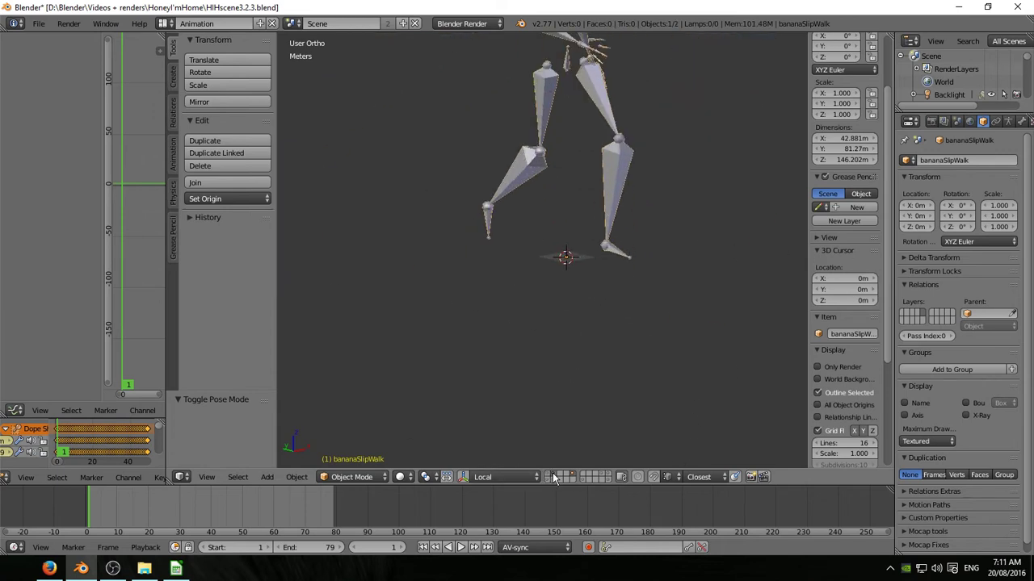
scroll(588, 347, up, 4)
scroll(535, 384, down, 2)
scroll(468, 201, up, 2)
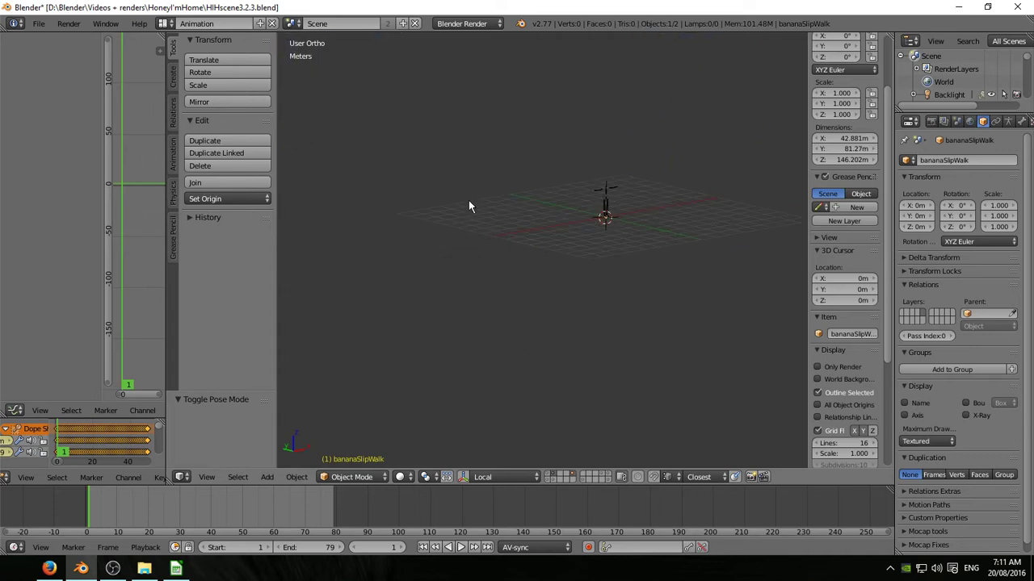
- Select the suited rig and widen the Properties area
shift+middle_drag(468, 202, 405, 298)
right_click(539, 301)
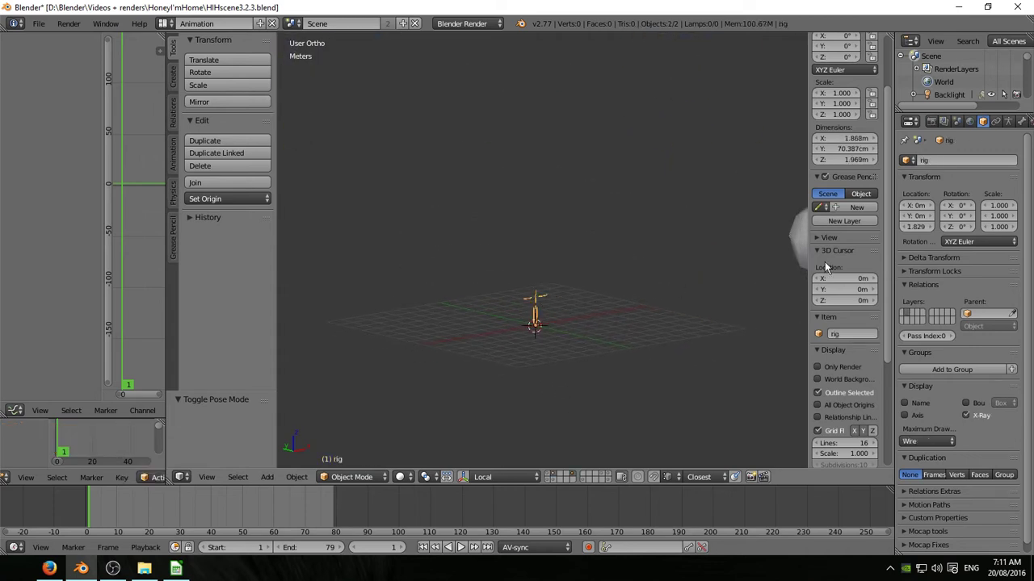
drag(897, 258, 757, 263)
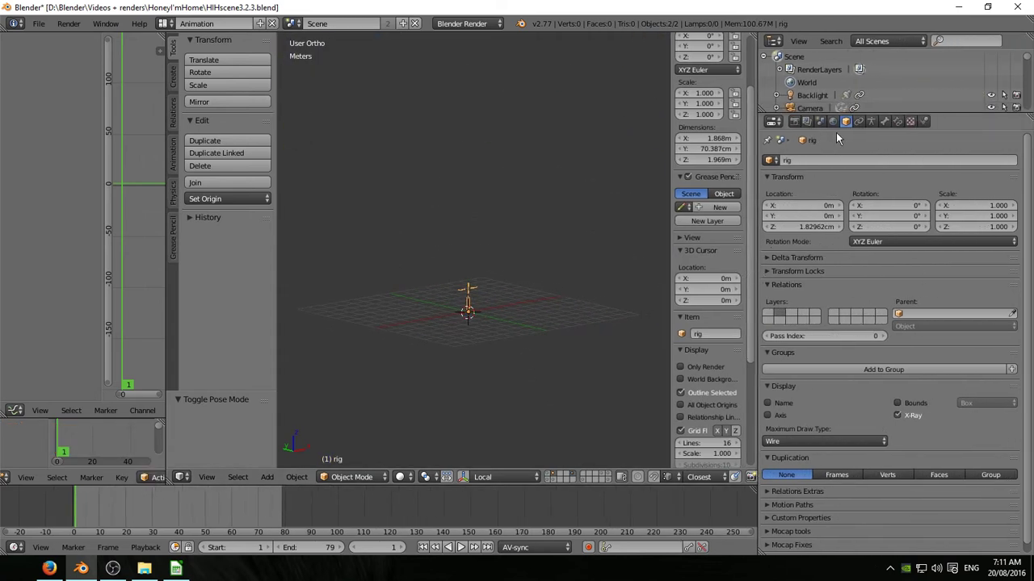
- Expand Mocap tools and auto-scale the performer armature to match the rig
scroll(881, 376, down, 1)
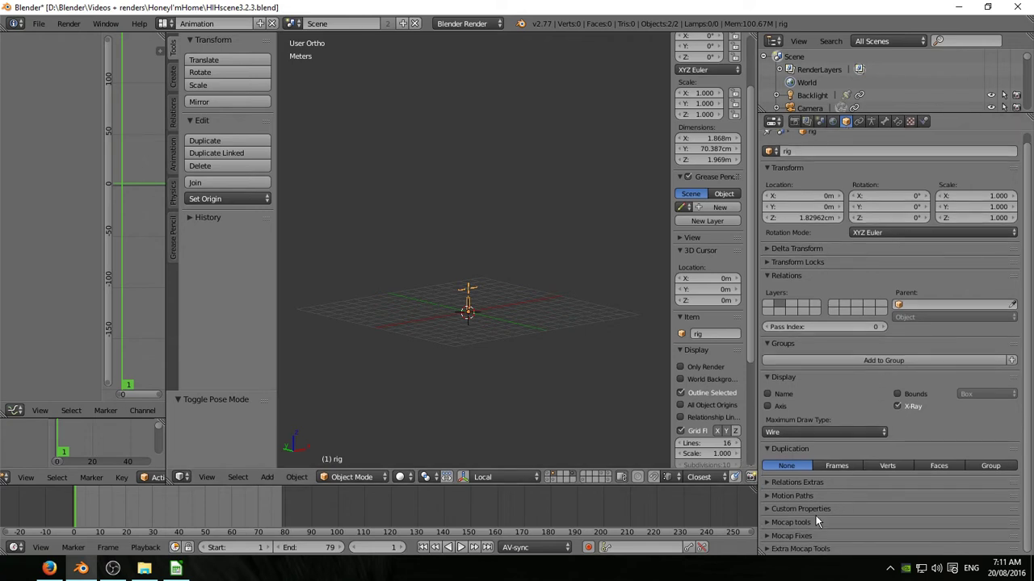
click(768, 523)
scroll(842, 469, down, 6)
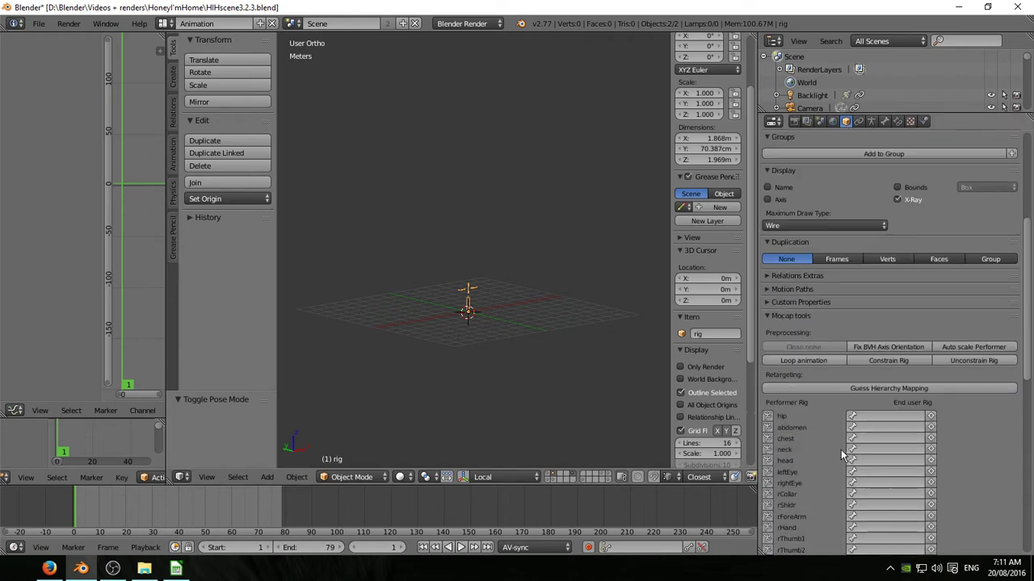
click(977, 319)
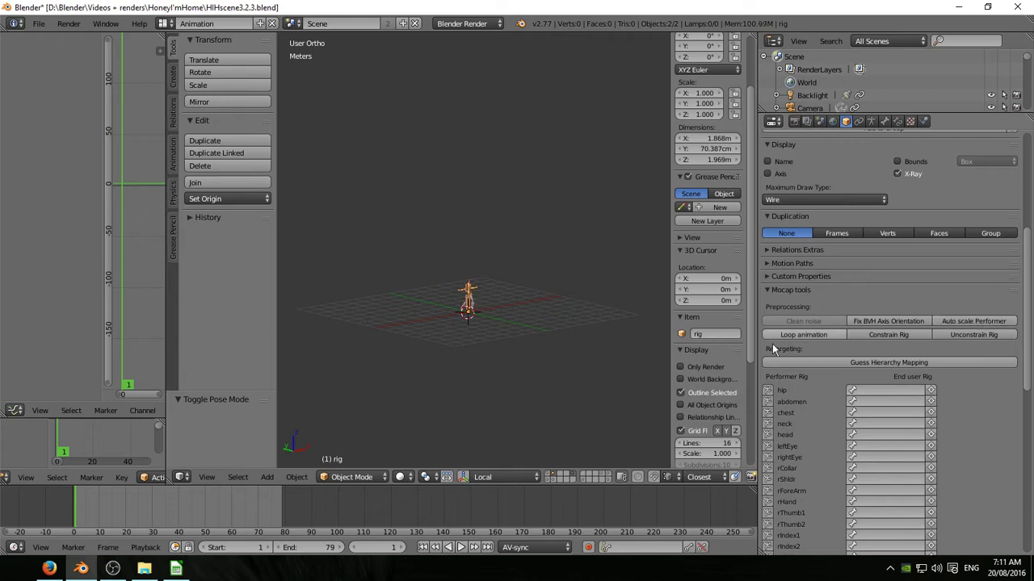
- Load the saved bone mapping and enable Advanced Retarget
middle_drag(621, 321, 597, 339)
scroll(554, 297, up, 5)
scroll(942, 395, down, 10)
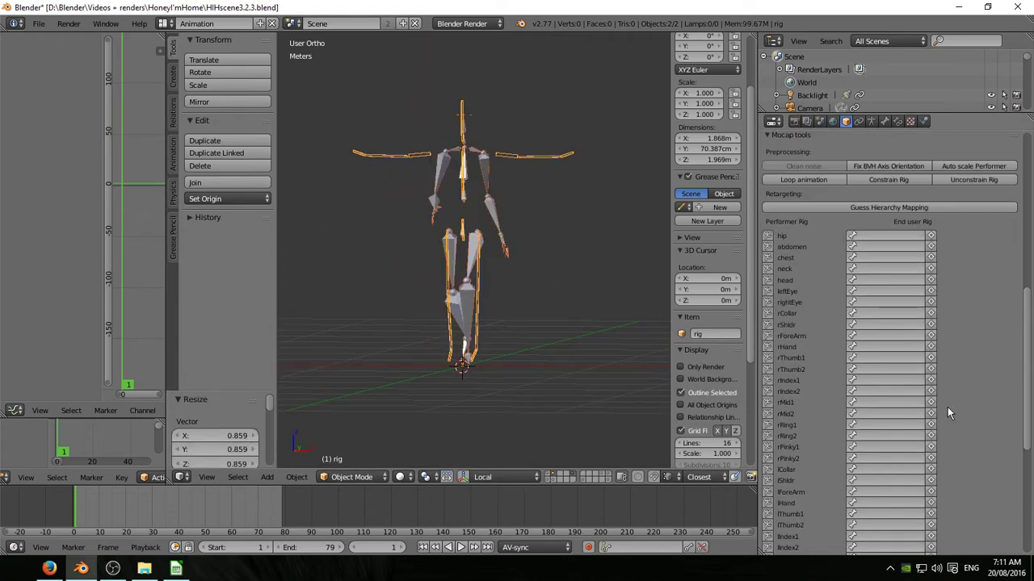
scroll(942, 395, down, 5)
click(929, 453)
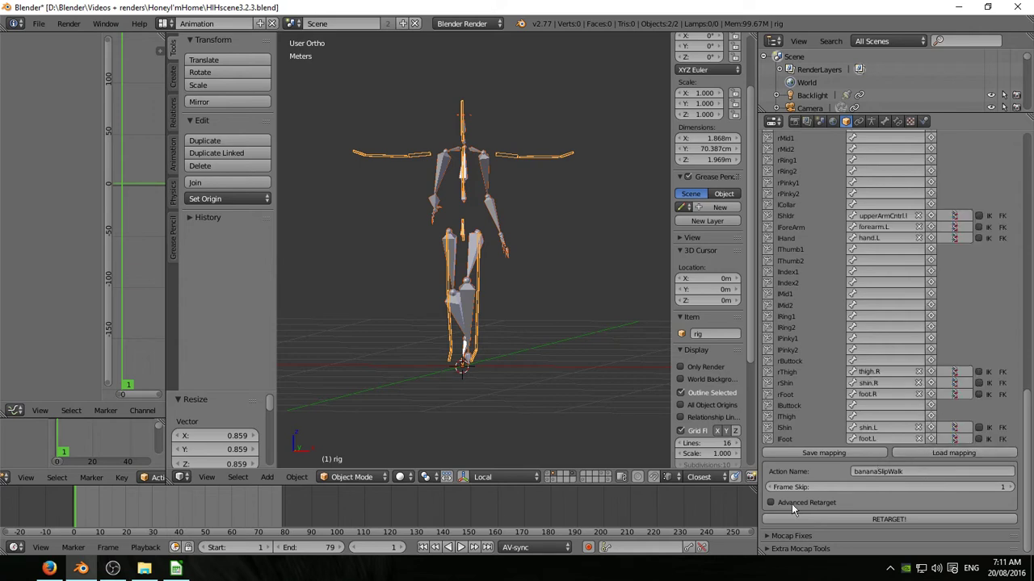
click(770, 503)
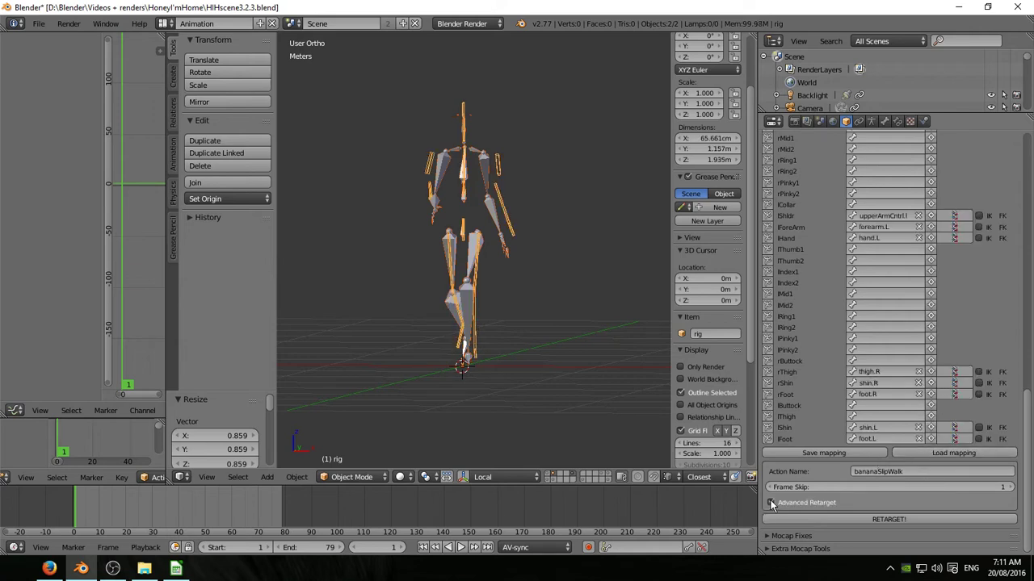
- In Pose Mode, add a Copy Location constraint to the Hip targeting bananaSlipWalk's hip bone
key(ctrl+Tab)
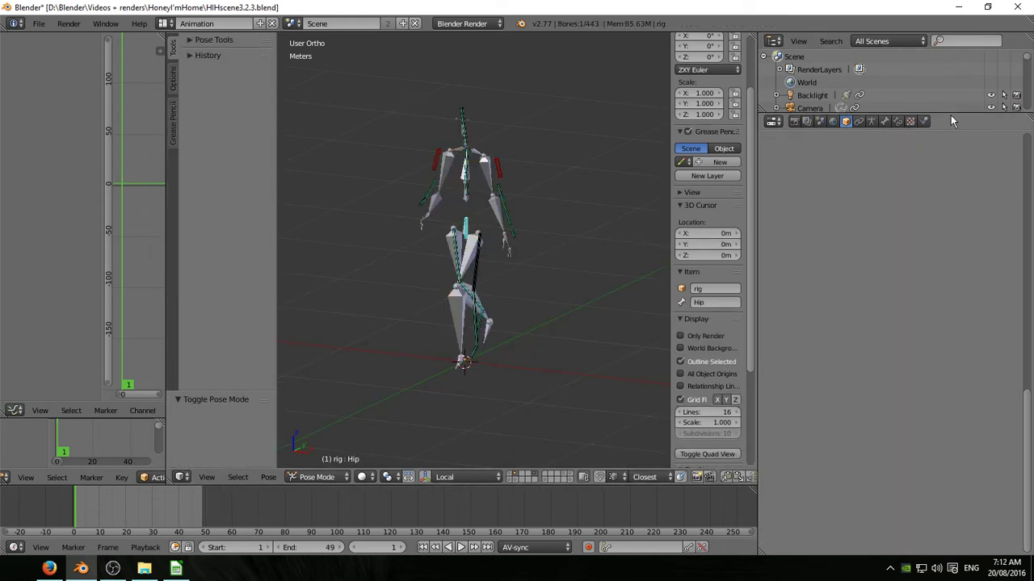
click(897, 121)
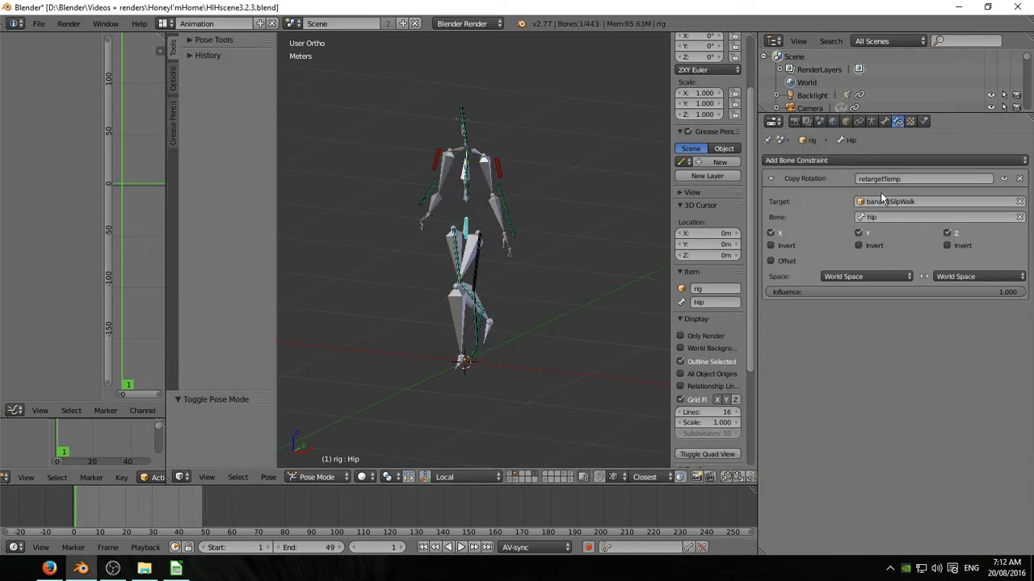
click(829, 161)
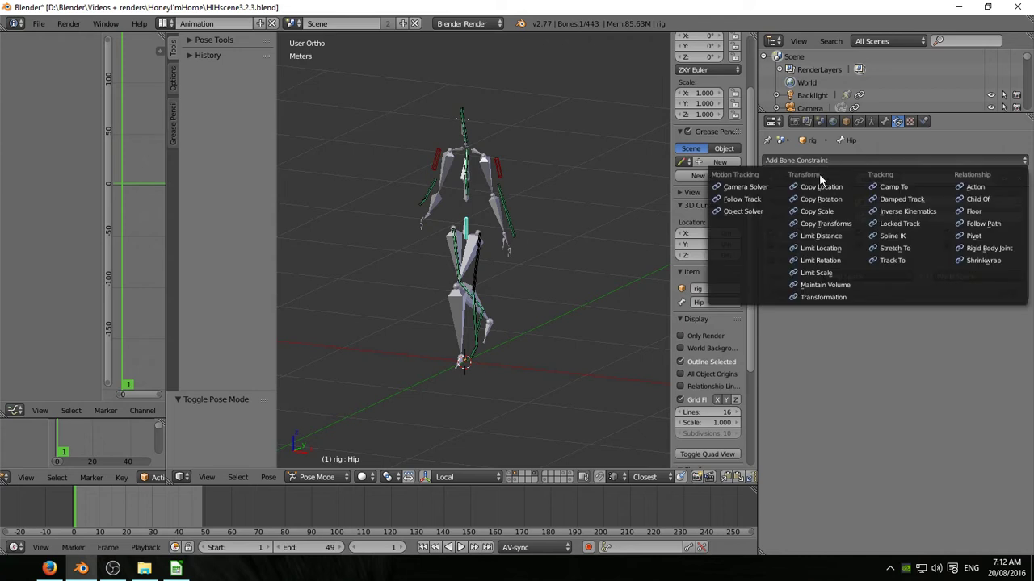
click(815, 179)
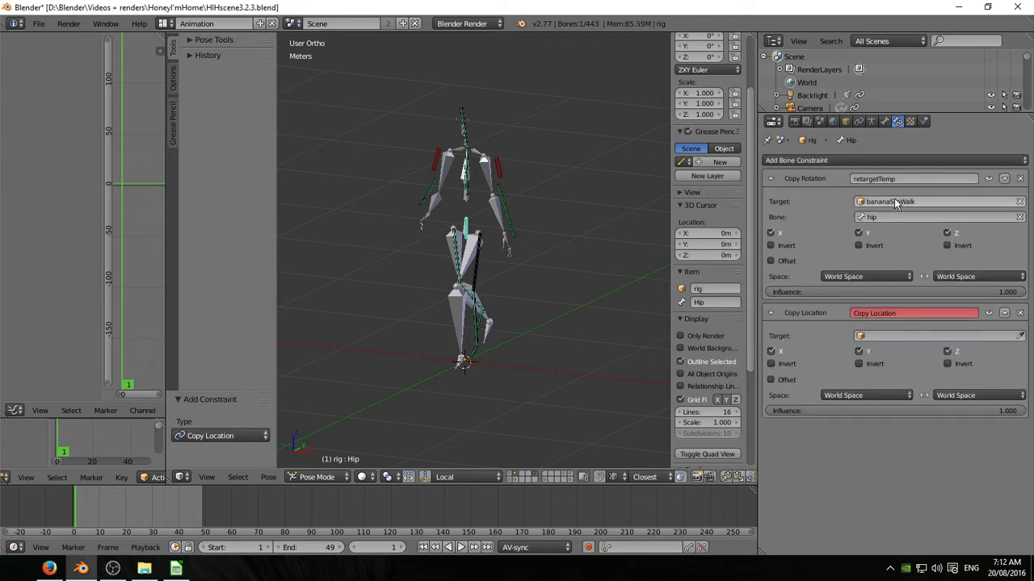
key(ctrl+c)
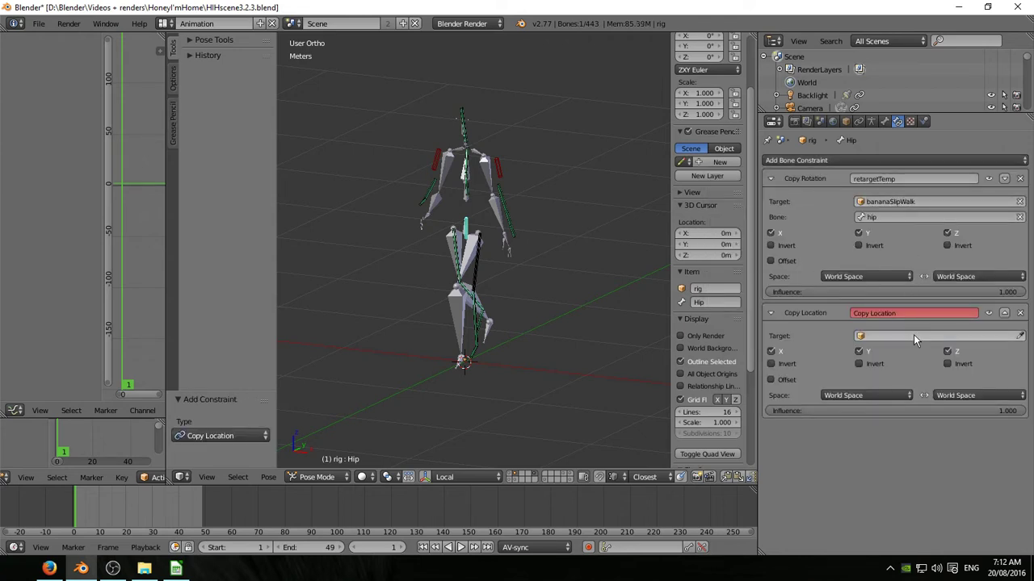
key(ctrl+v)
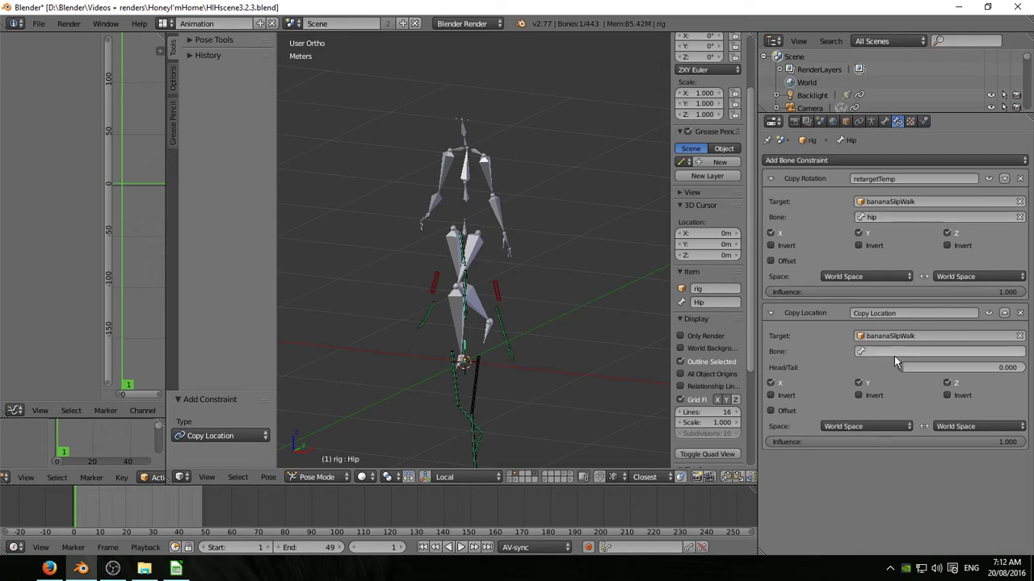
key(ctrl+v)
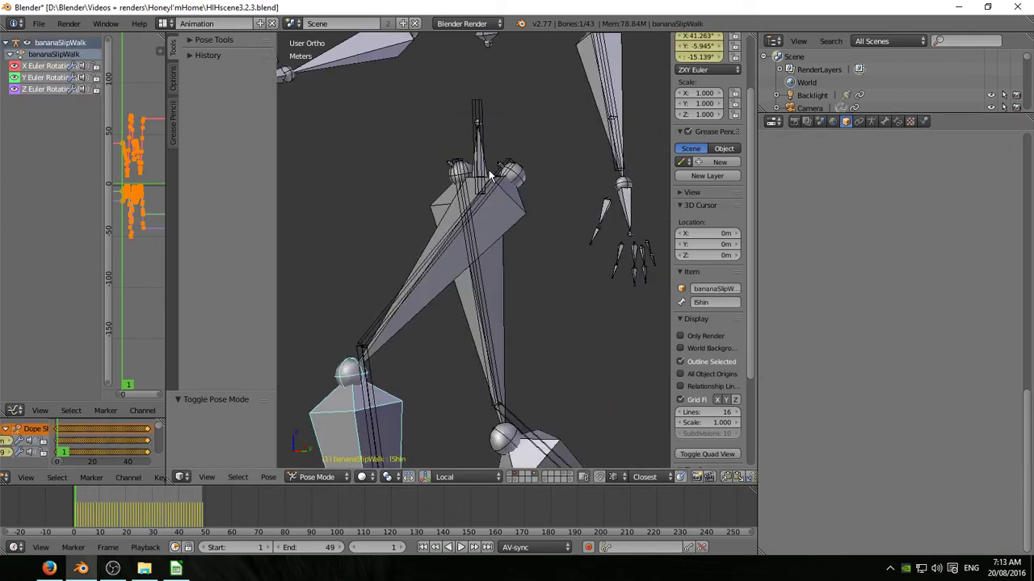
- Switch to right side view, show the suit mesh layer and widen the curve editor
key(KP_3)
scroll(477, 242, down, 4)
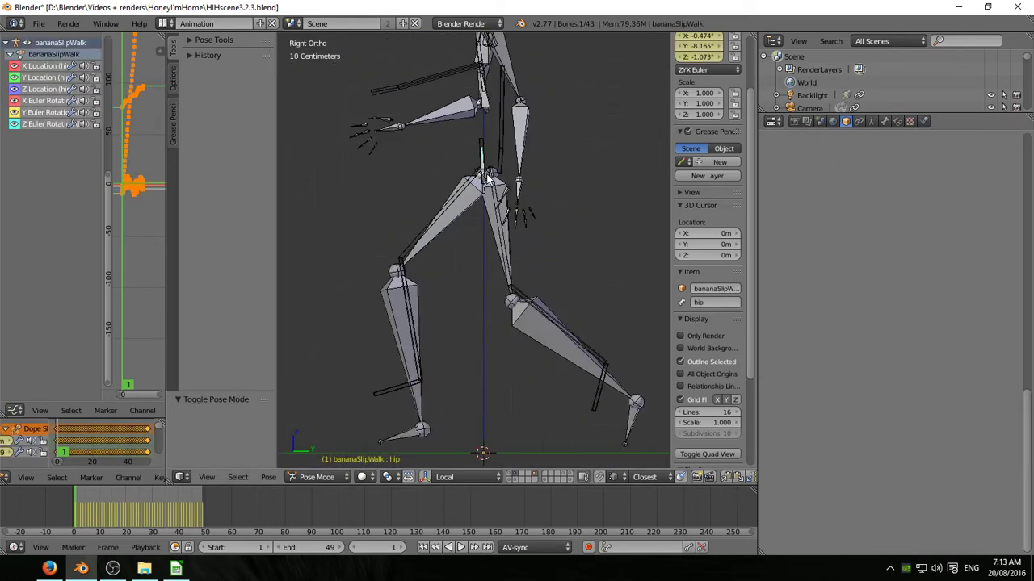
shift+click(521, 474)
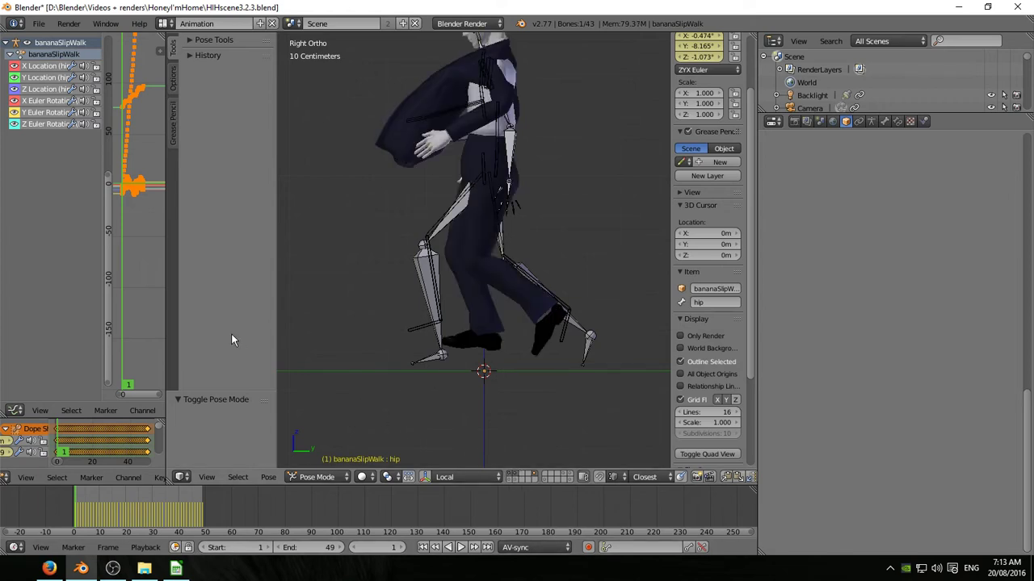
click(522, 483)
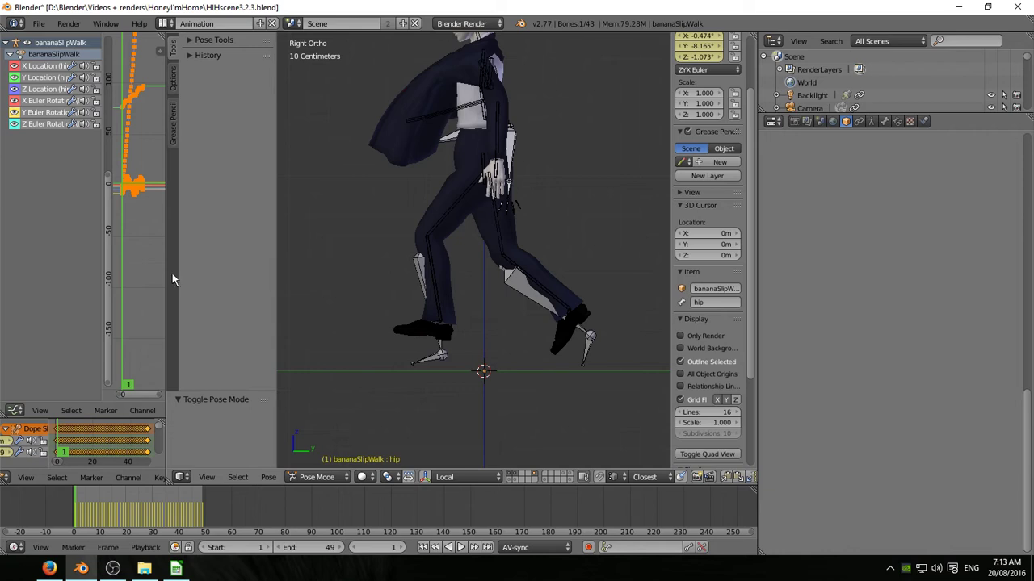
drag(166, 273, 282, 273)
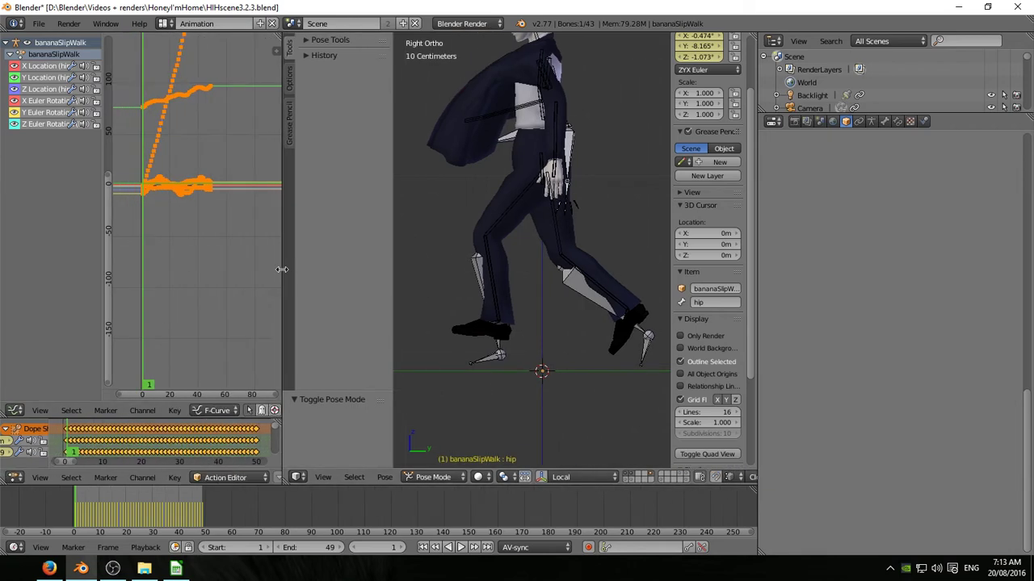
- Isolate one hip curve, shift it along Y by -12.673, then select the lFoot bone
click(13, 78)
drag(13, 100, 13, 123)
click(14, 69)
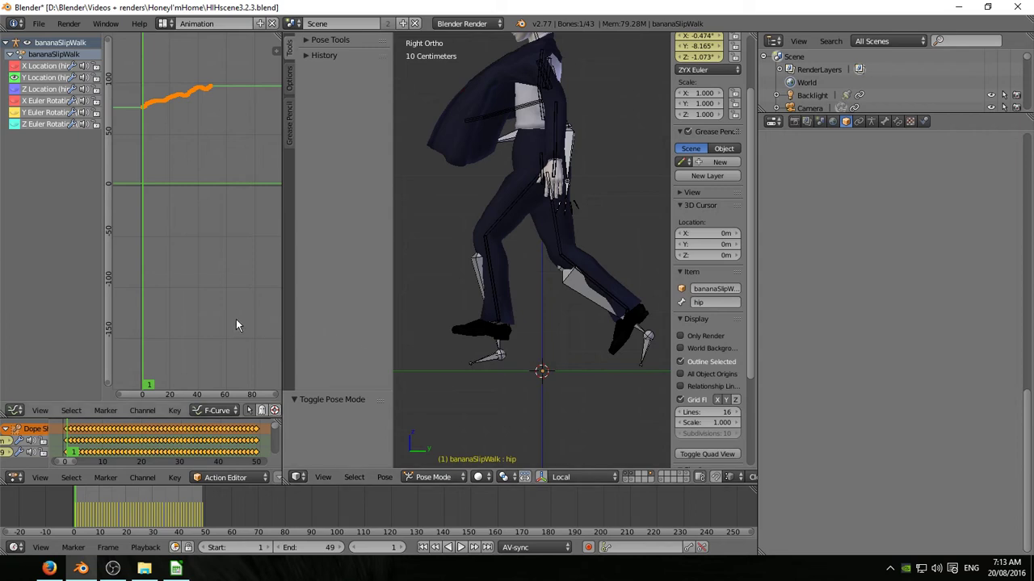
key(g)
key(y)
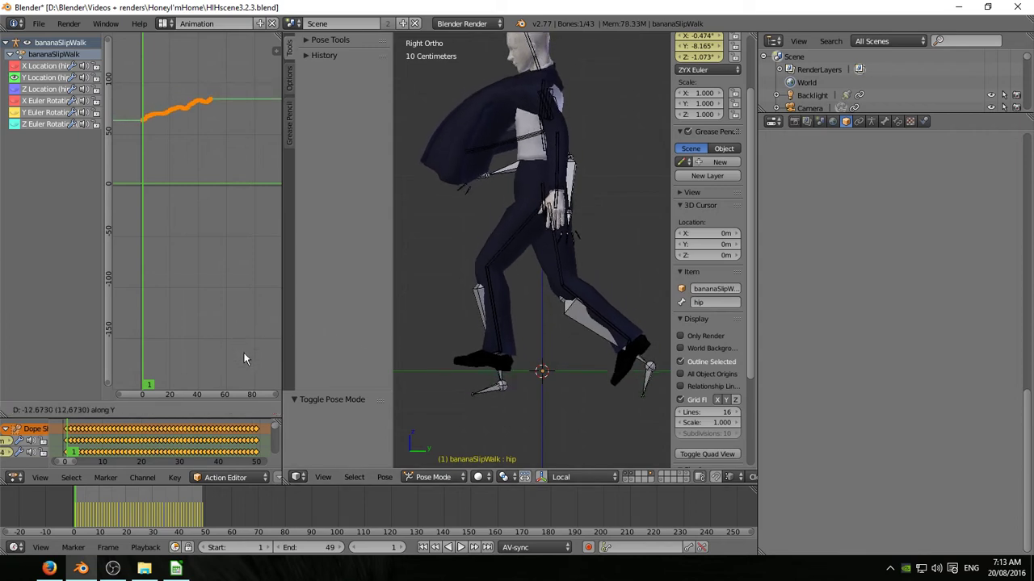
click(244, 352)
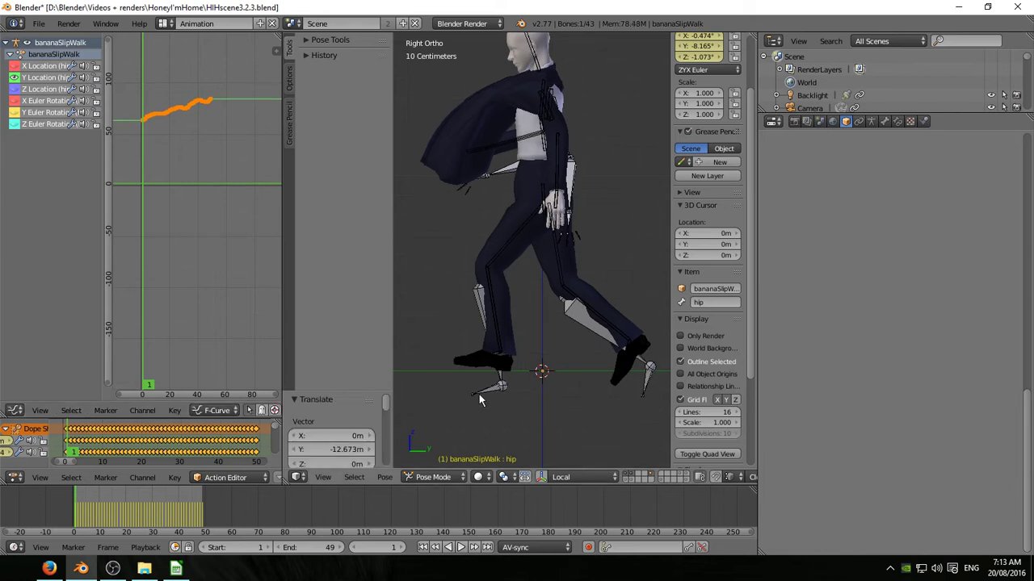
key(Right)
key(Right)
key(Right)
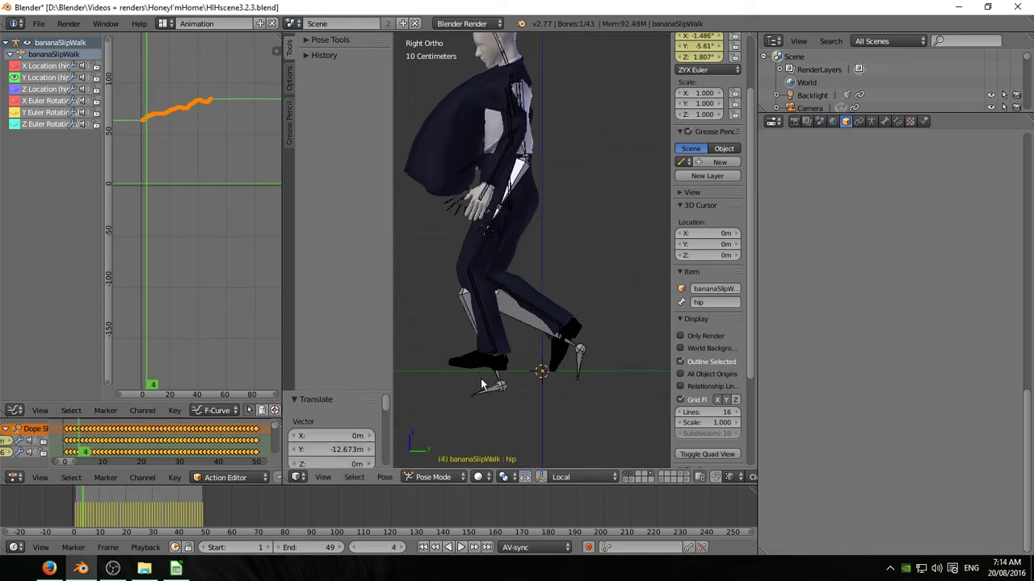
right_click(494, 394)
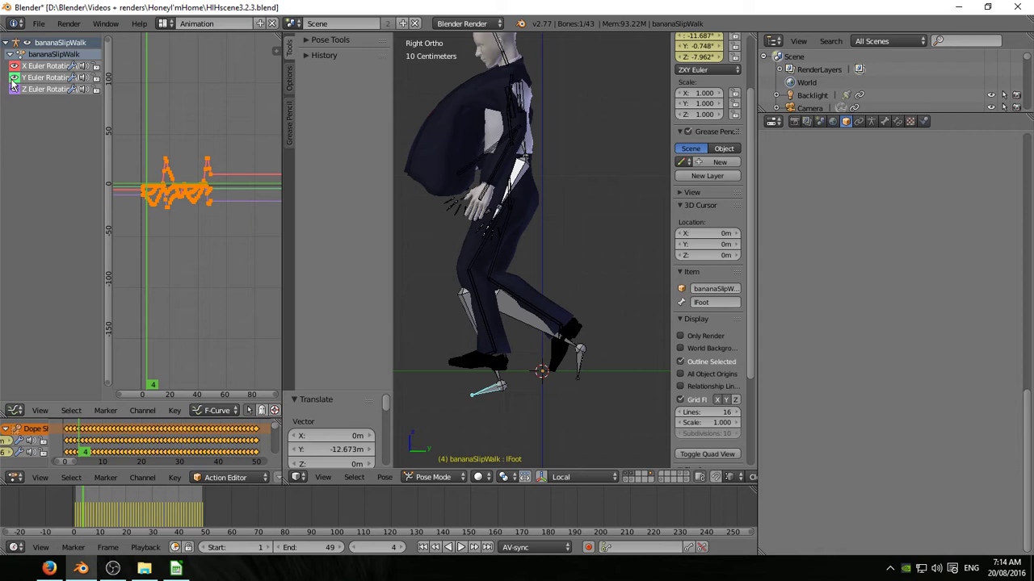
- Hide the lFoot Y and Z rotation curves and raise its X rotation keys by 3.168
drag(14, 77, 14, 89)
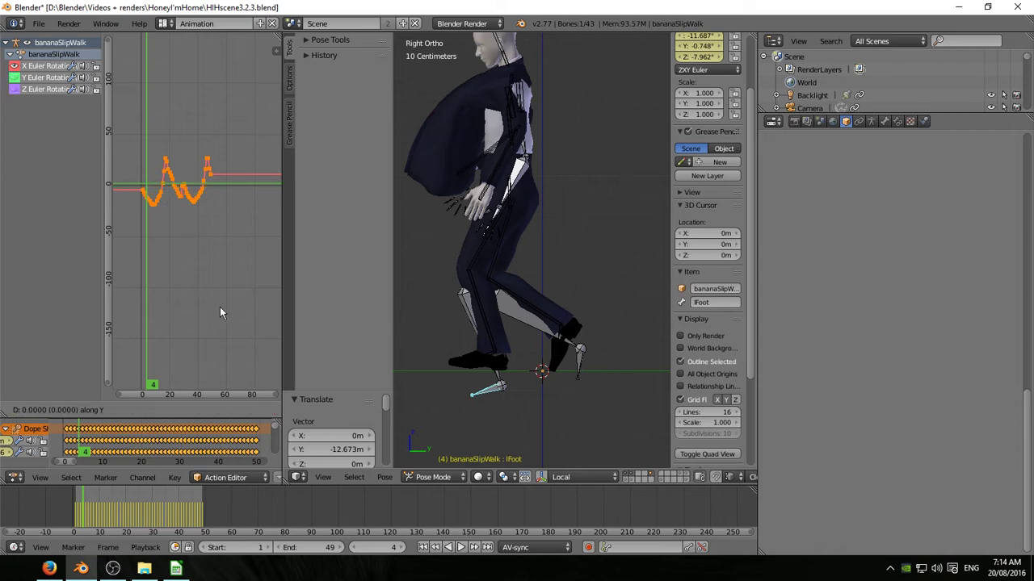
click(215, 240)
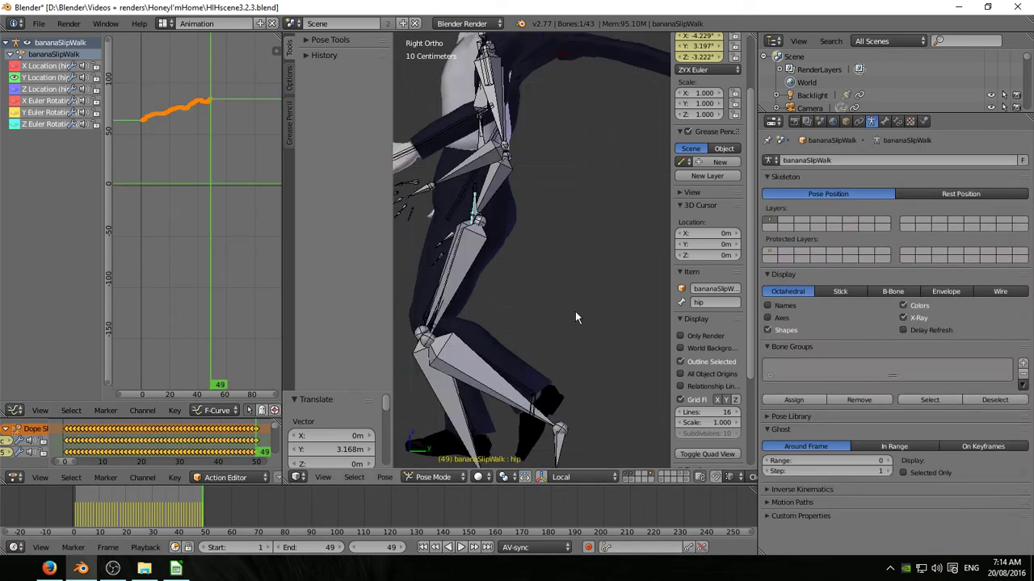
- Move the hip bone -6.241 cm along its local Y at frame 49
key(g)
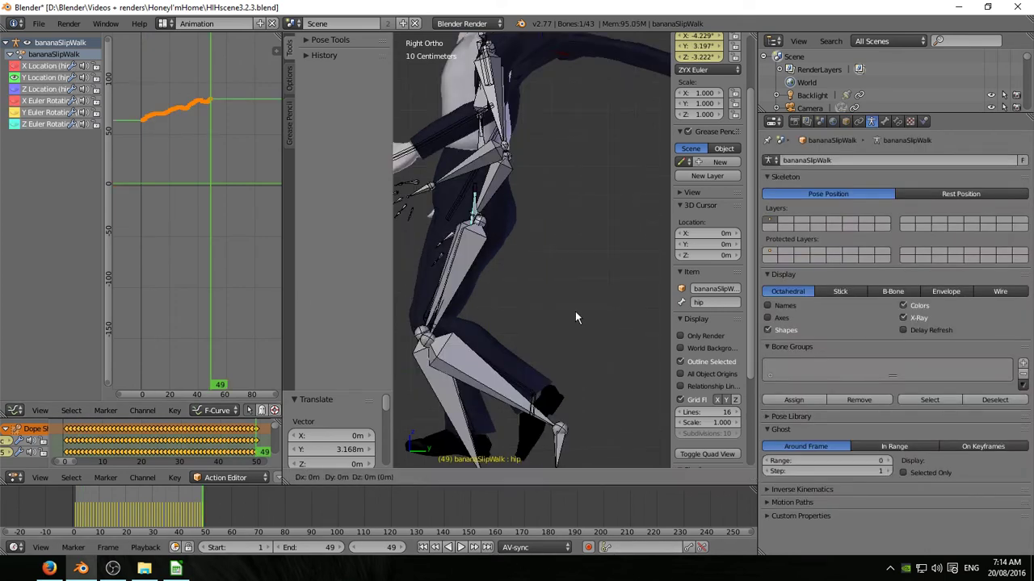
key(y)
right_click(573, 333)
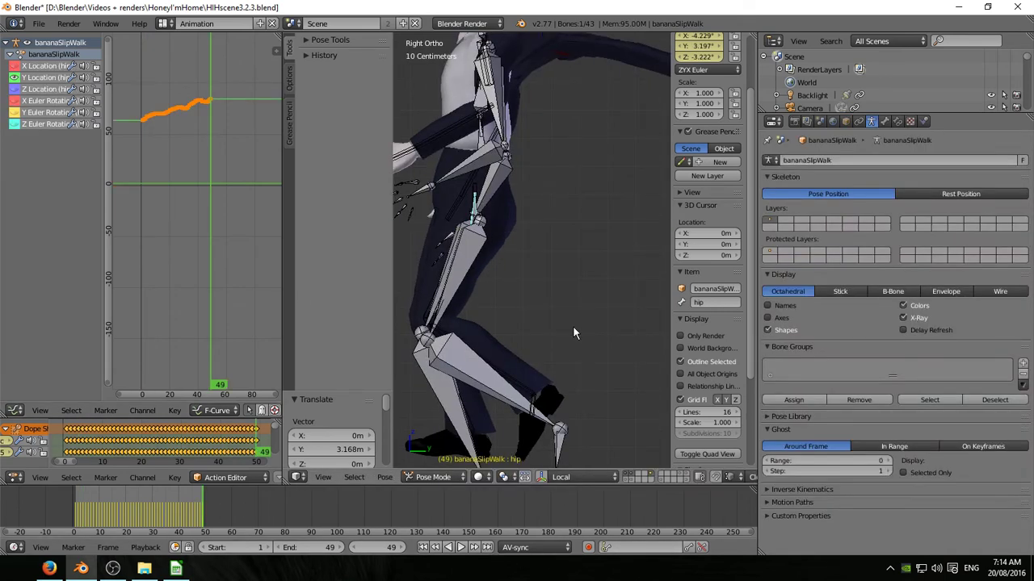
shift+middle_drag(572, 333, 577, 217)
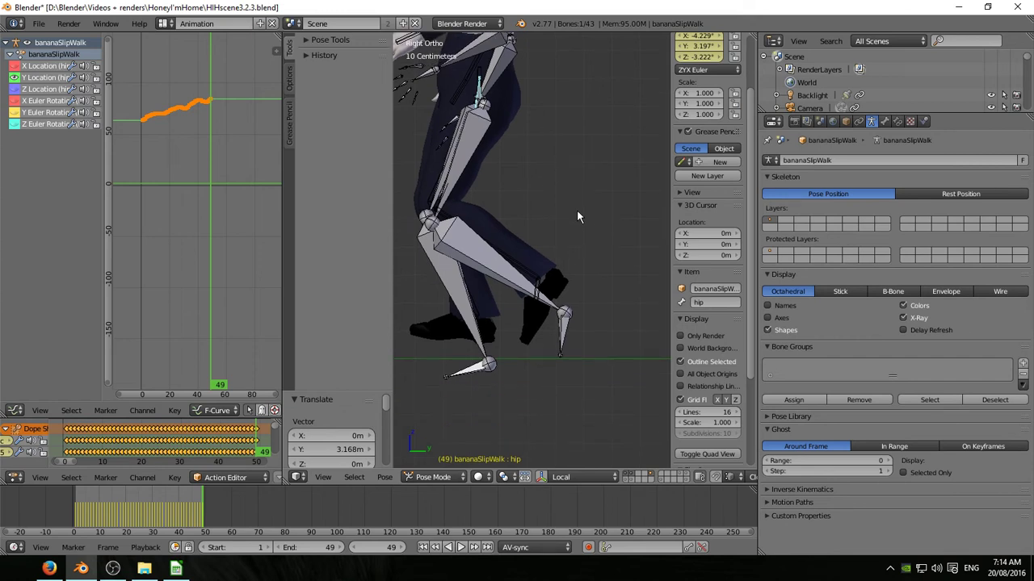
key(g)
key(y)
key(y)
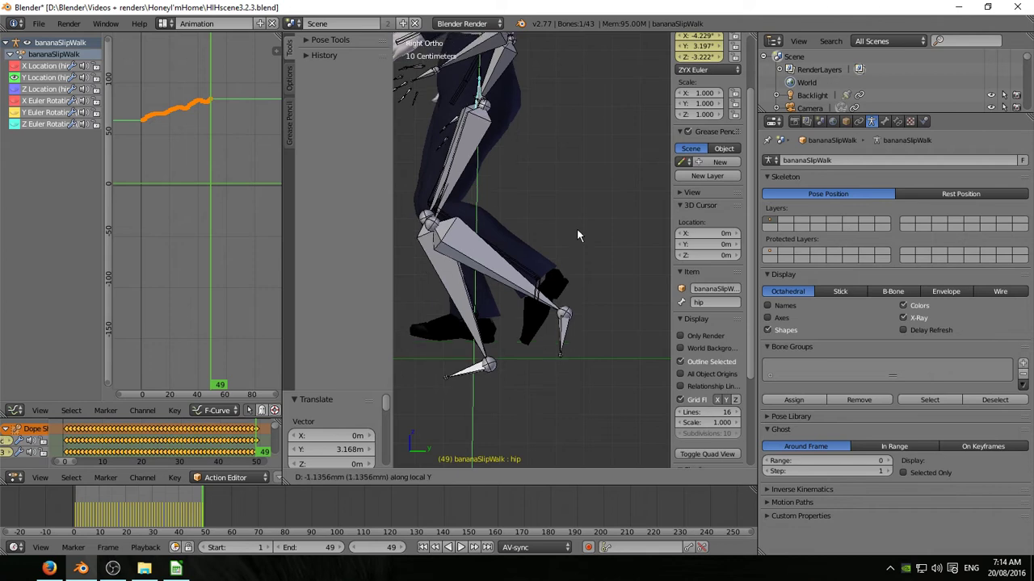
click(577, 234)
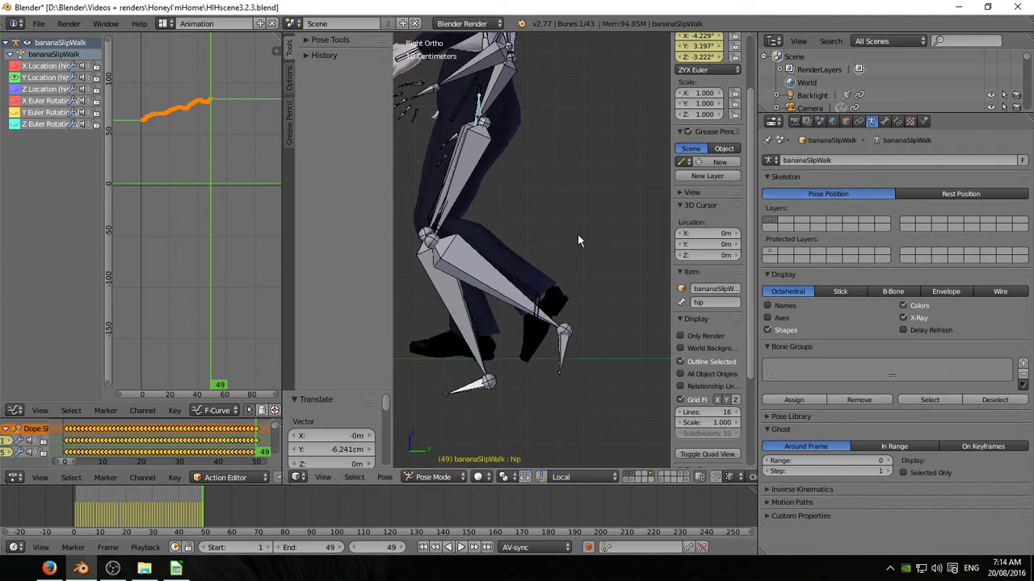
- Insert a Location keyframe for the hip at frame 49
shift+middle_drag(563, 193, 588, 265)
key(i)
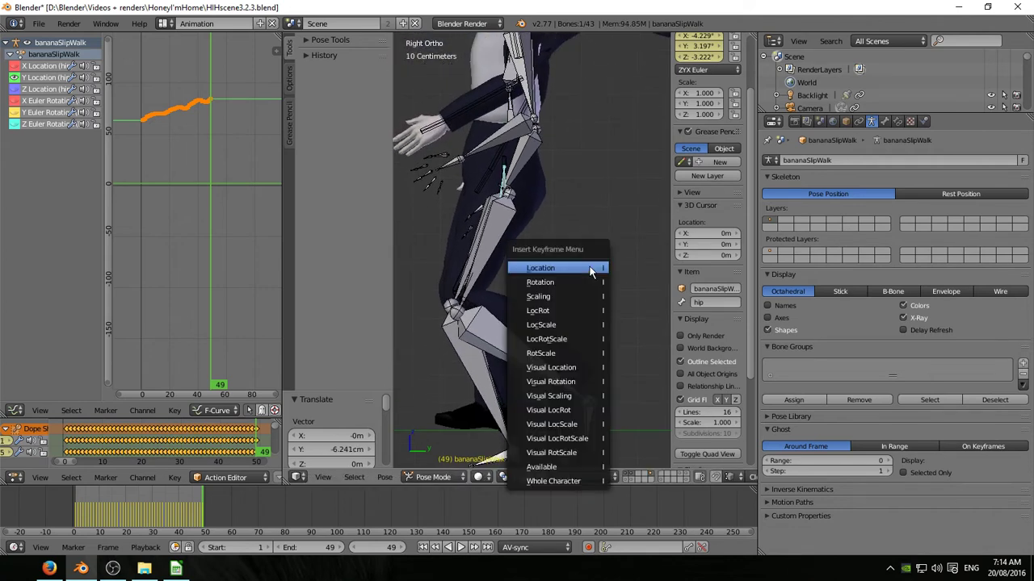
click(593, 268)
scroll(230, 192, up, 6)
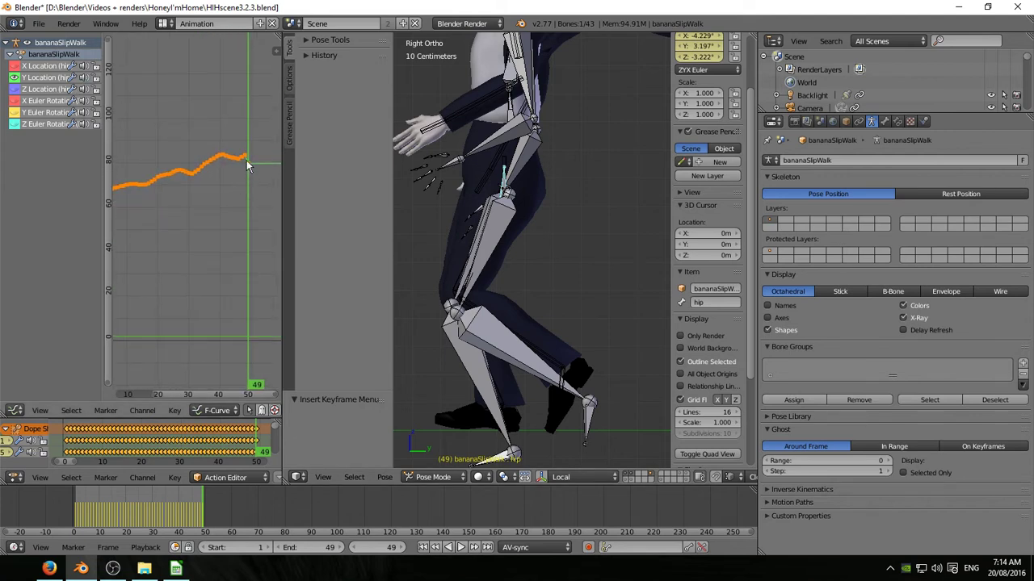
- Widen the Graph Editor to show the whole hip Y Location curve and return to frame 1
middle_drag(253, 166, 243, 207)
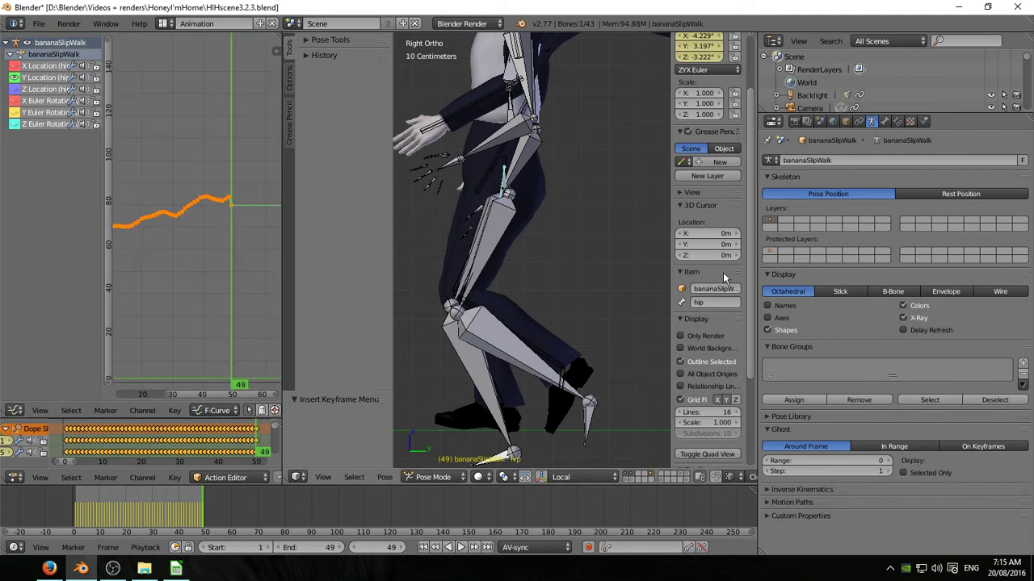
drag(758, 259, 1011, 252)
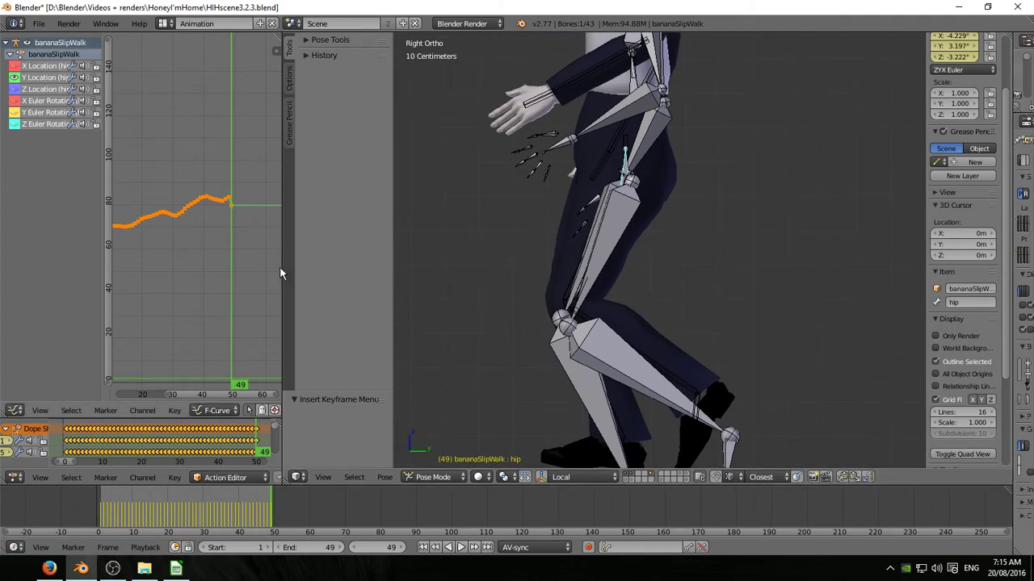
drag(280, 267, 482, 268)
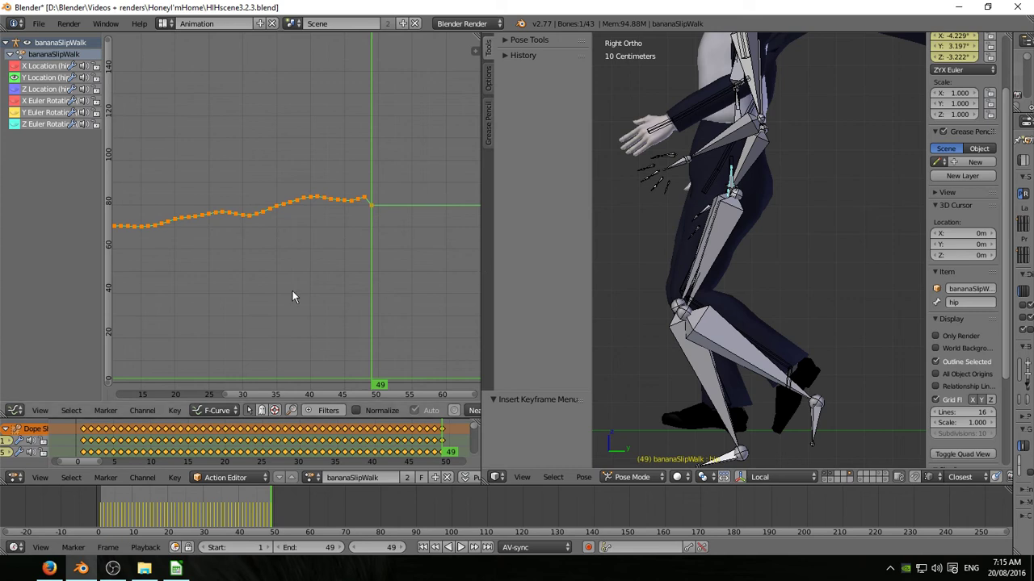
scroll(336, 281, up, 3)
middle_drag(337, 282, 389, 250)
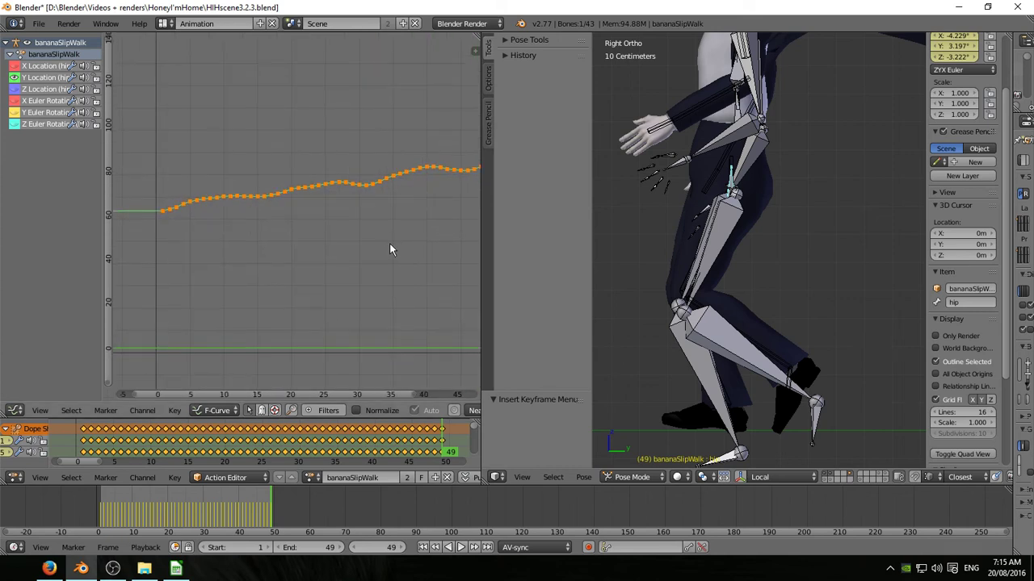
click(163, 214)
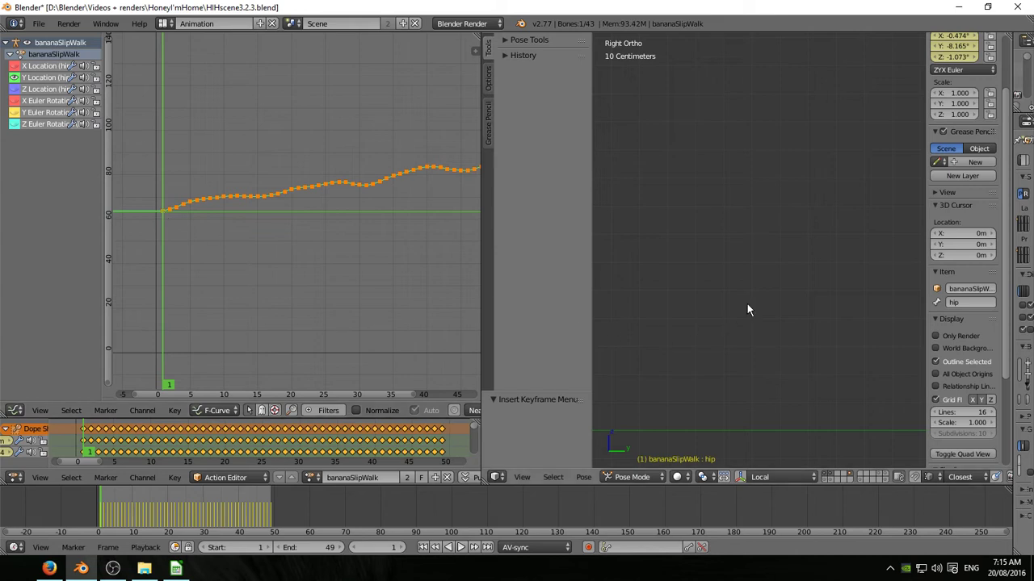
- Deselect the final hip key and rotate the remaining Y Location keys by 1.741°
middle_drag(393, 314, 297, 330)
key(c)
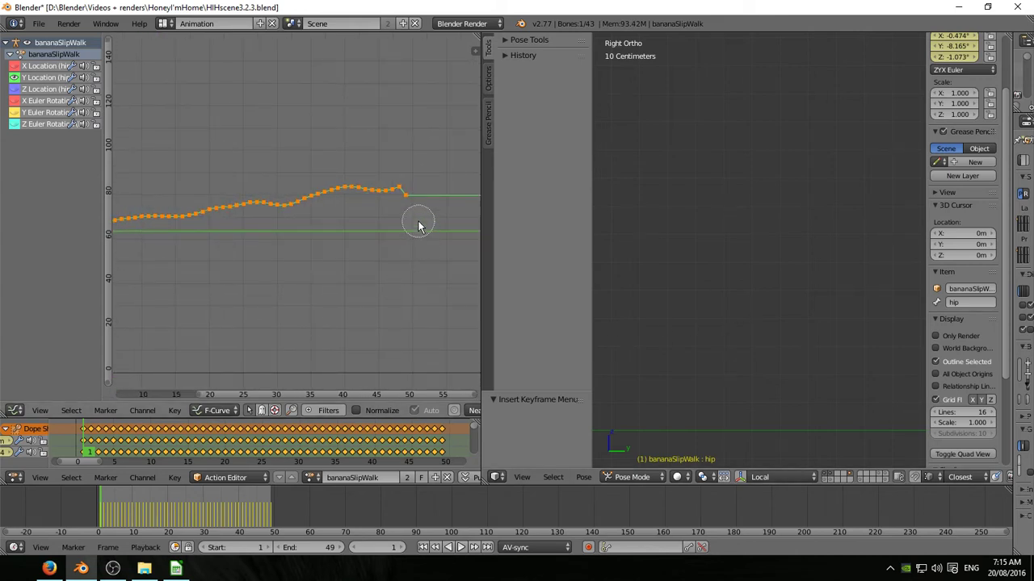
middle_click(412, 208)
key(r)
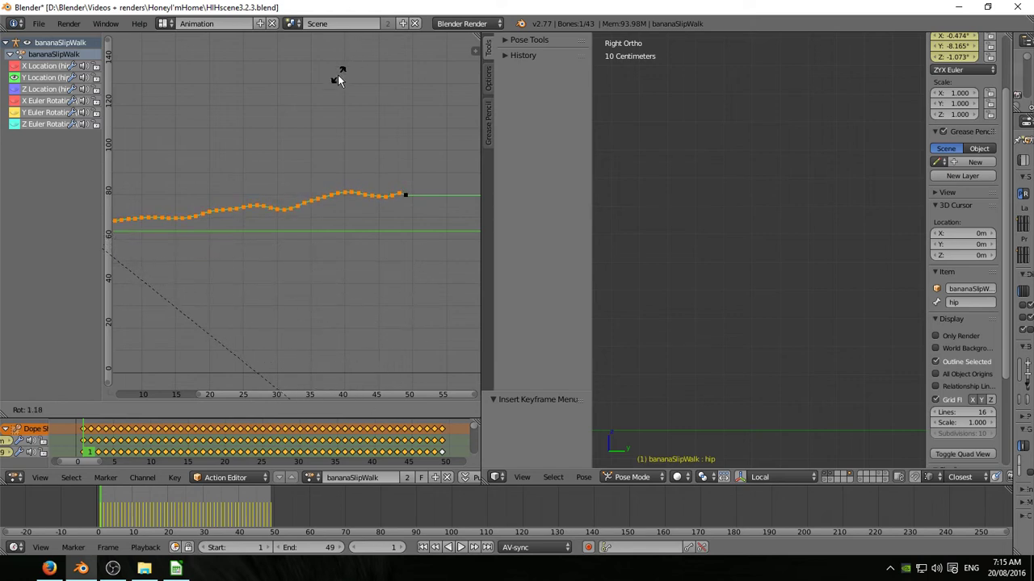
click(302, 194)
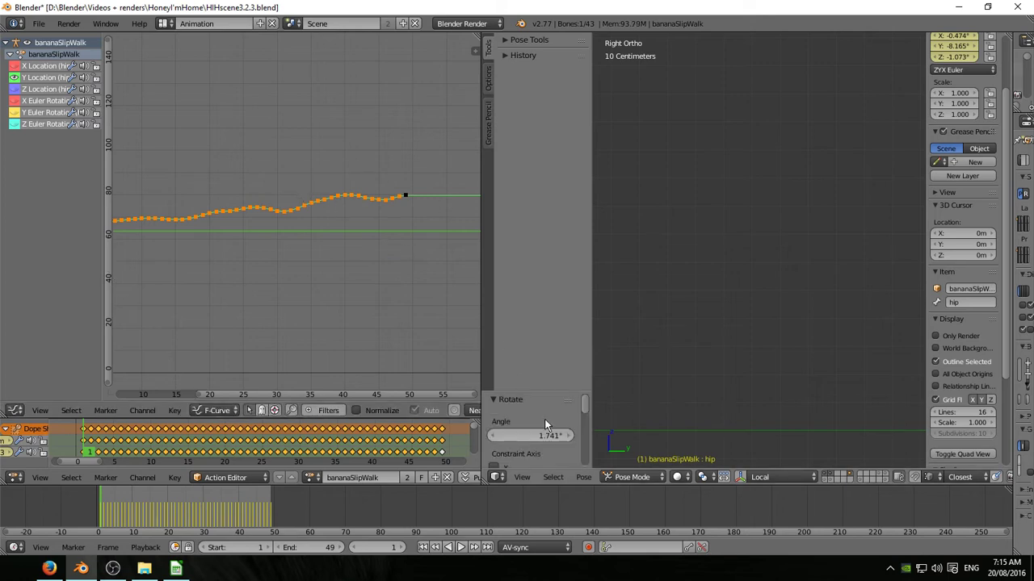
- Raise the rFoot X rotation curve by 4.359 with Y/Z hidden, then widen the 3D view
click(487, 548)
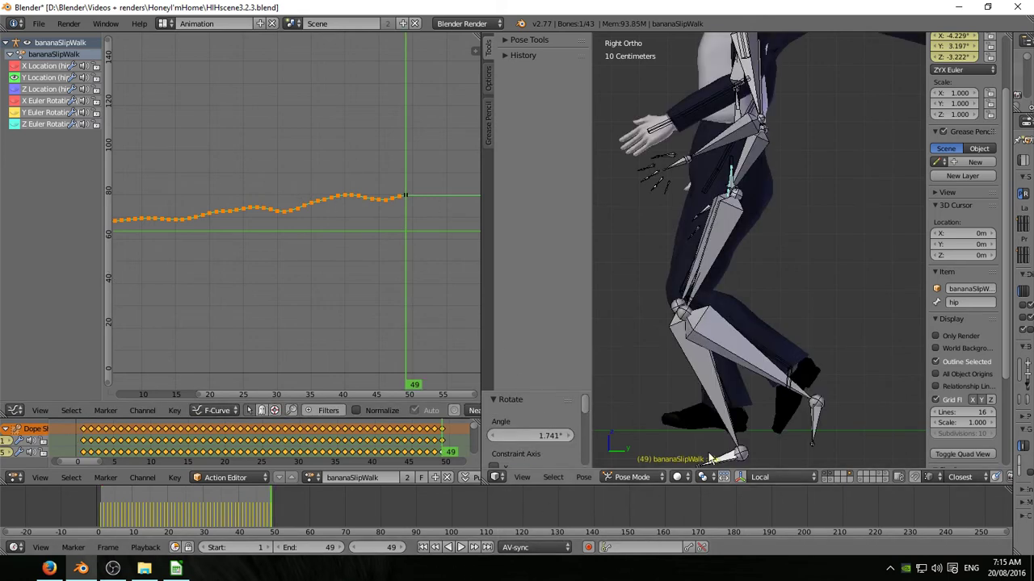
shift+scroll(709, 401, down, 4)
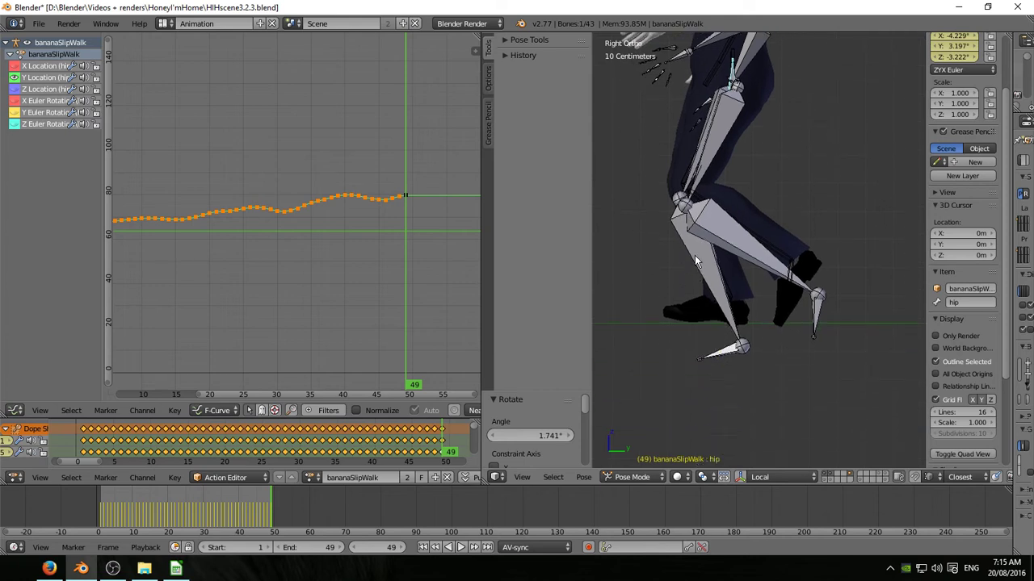
right_click(721, 320)
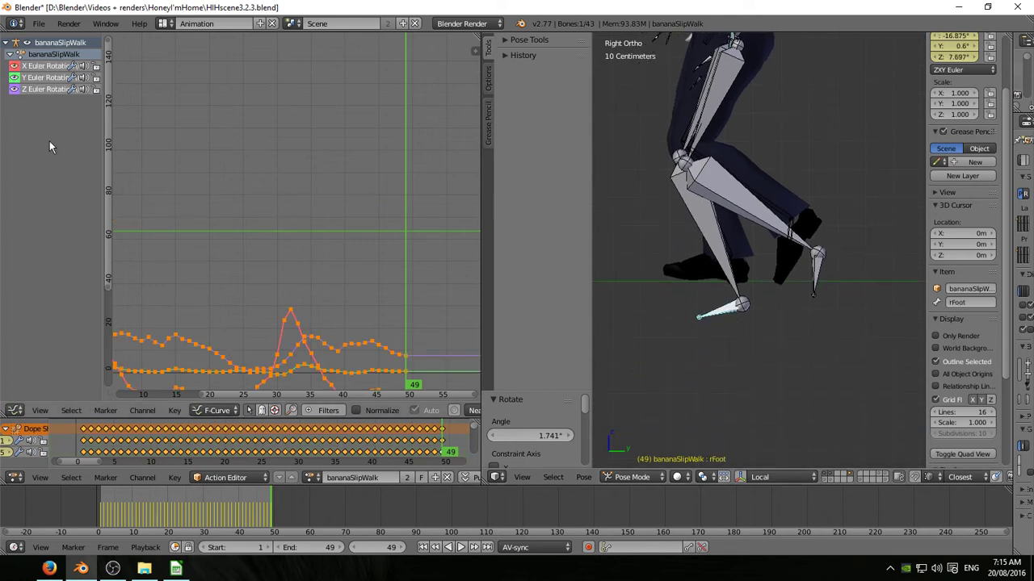
click(13, 89)
click(13, 77)
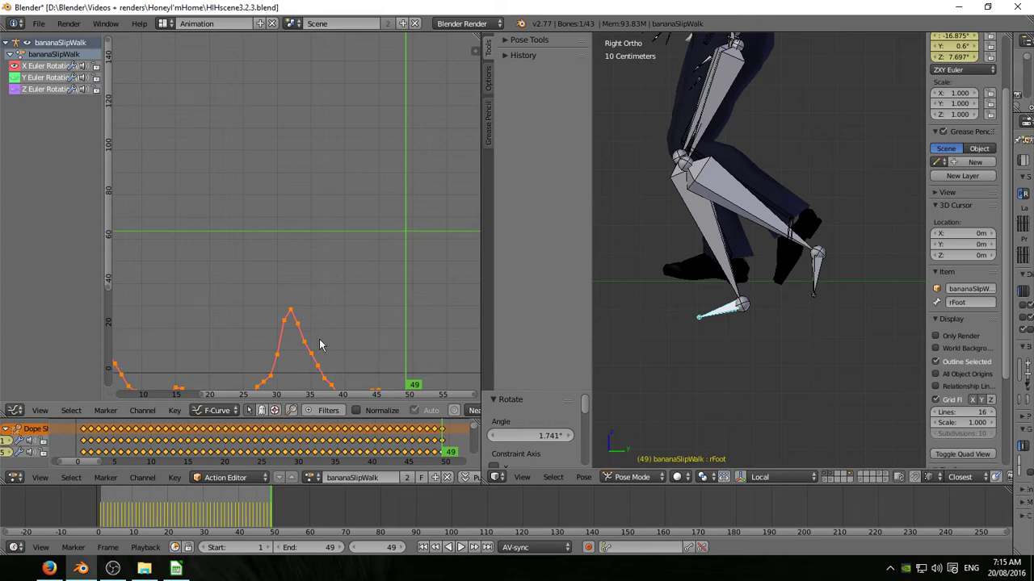
key(g)
key(y)
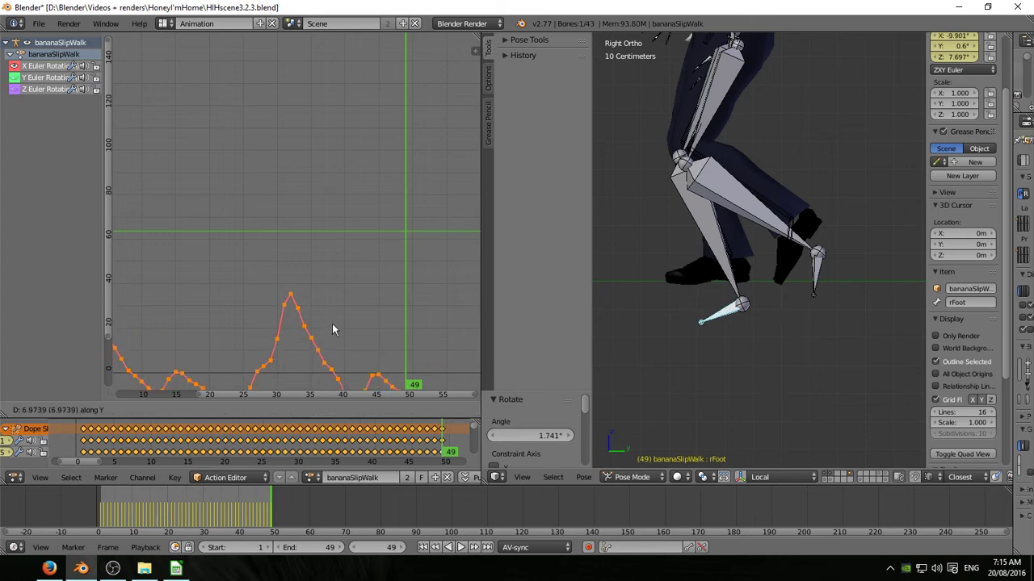
click(332, 330)
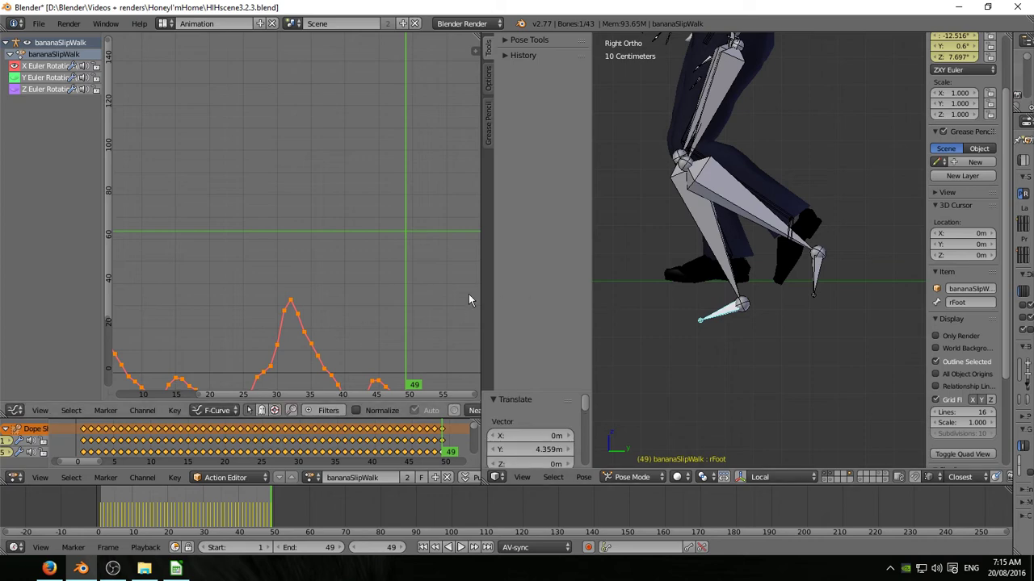
drag(482, 291, 131, 292)
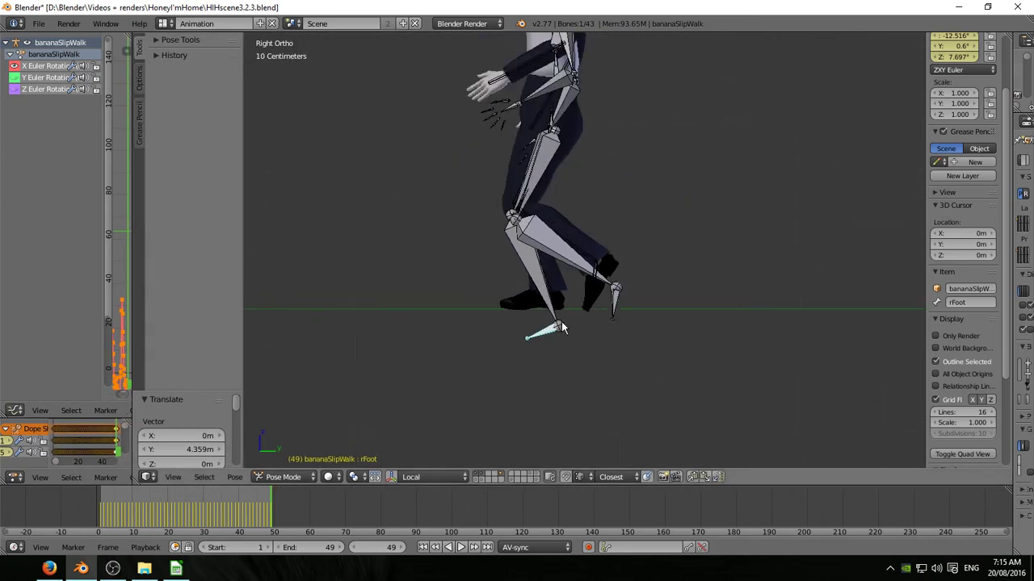
- Step through frames to confirm the right foot lies flat at frame 10, then widen the curve editor
key(shift+Left)
scroll(491, 340, up, 3)
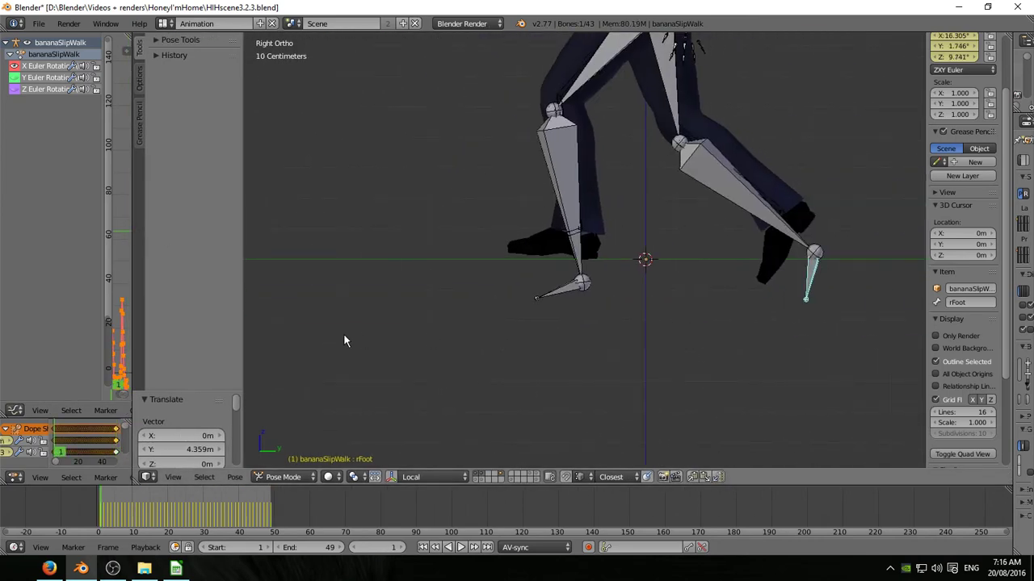
key(Right)
key(Right)
key(Right)
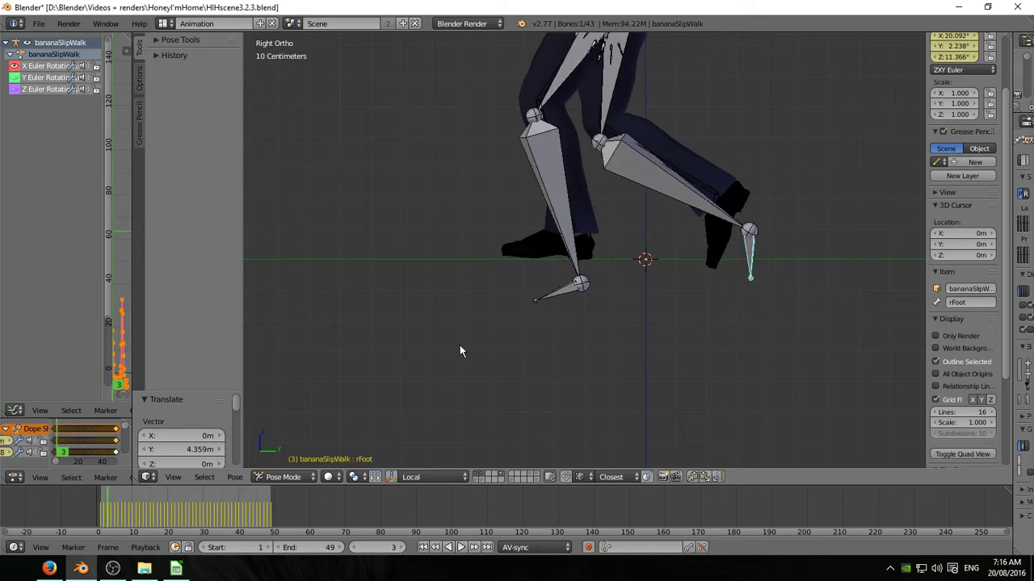
click(590, 256)
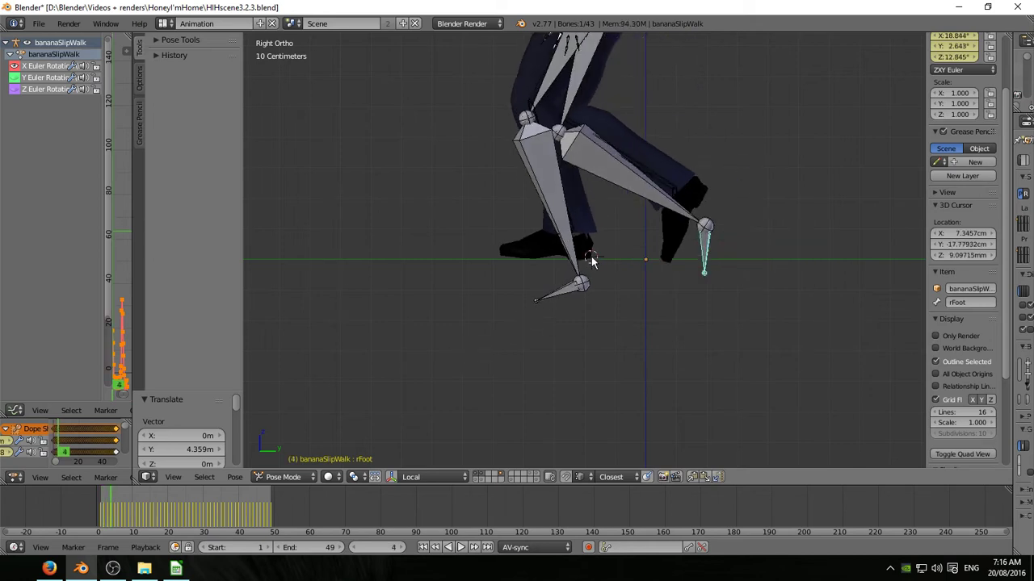
key(Right)
key(Right)
key(Right)
key(Right)
key(Right)
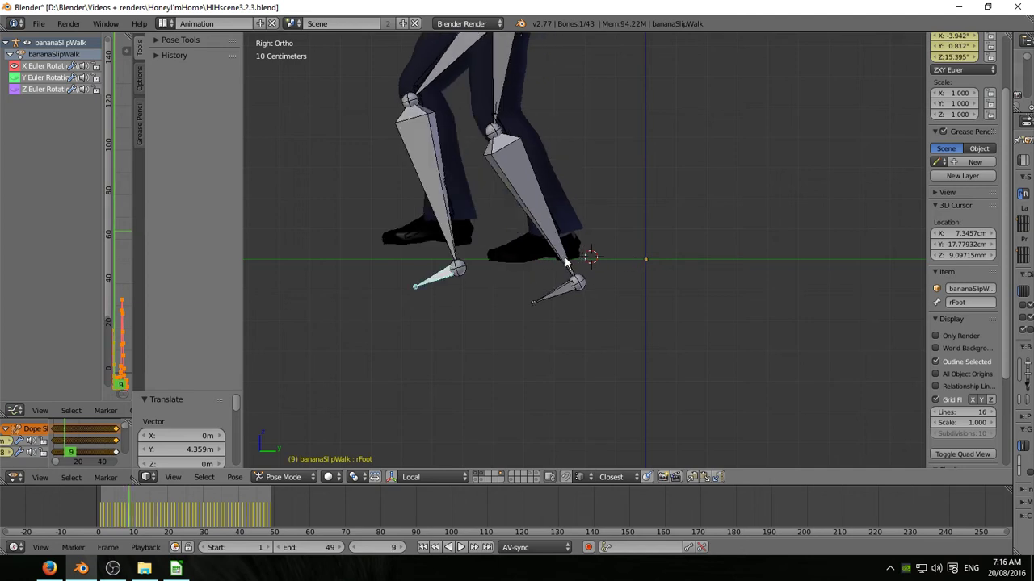
key(Right)
key(Right)
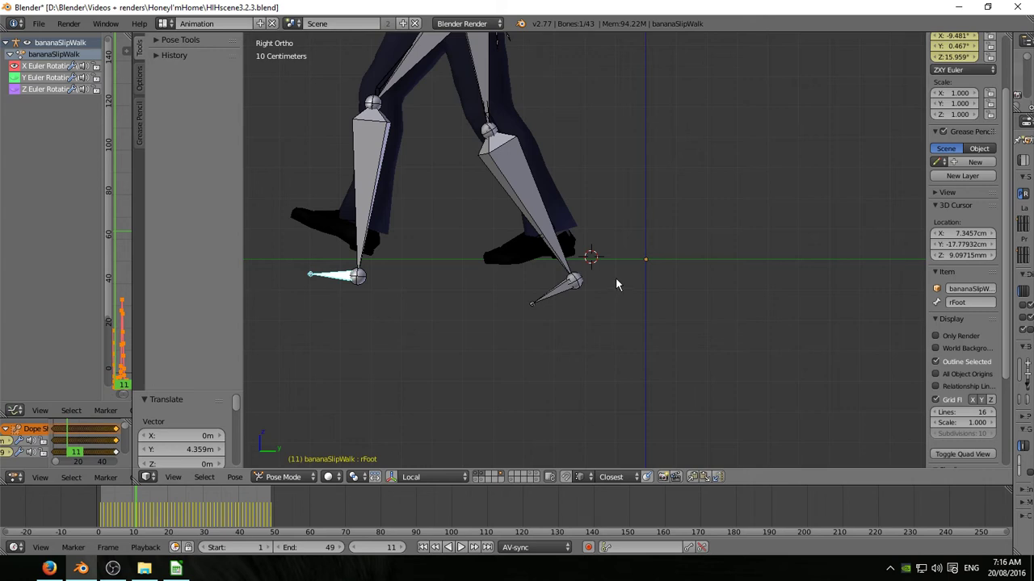
key(Left)
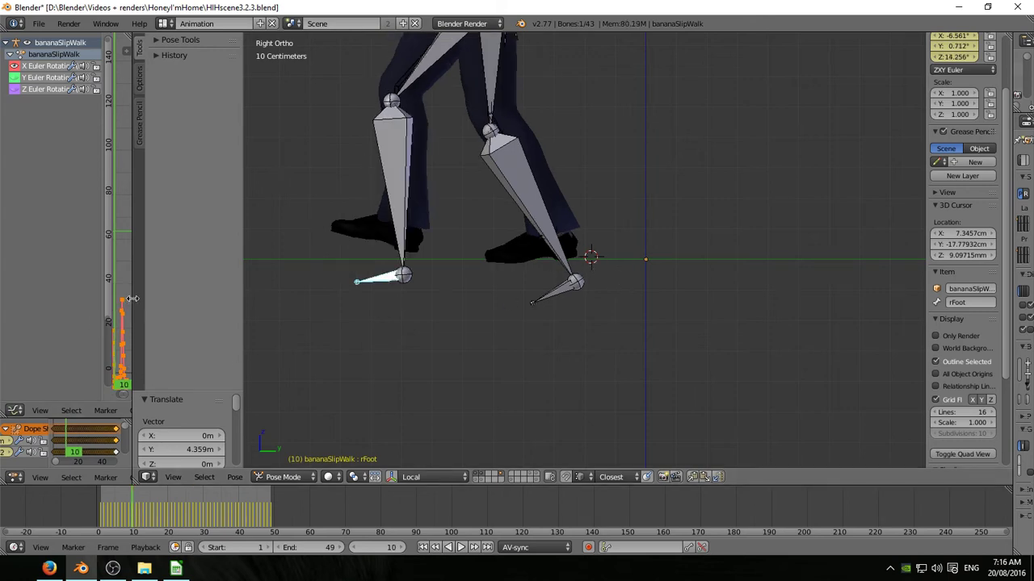
drag(132, 299, 329, 299)
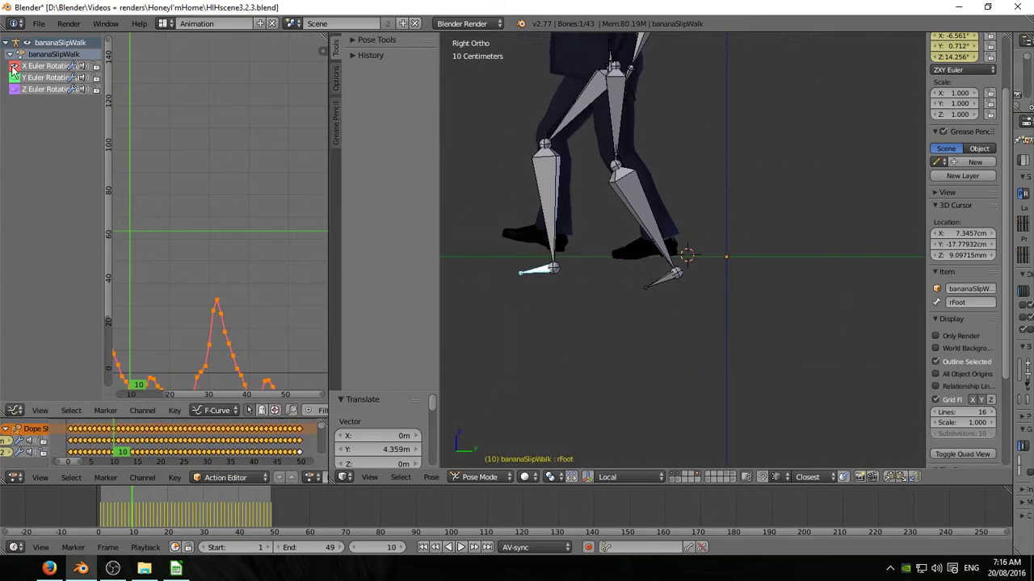
- Select the bananaSlipWalk hip bone and display only its Z Location curve in right ortho view
right_click(610, 50)
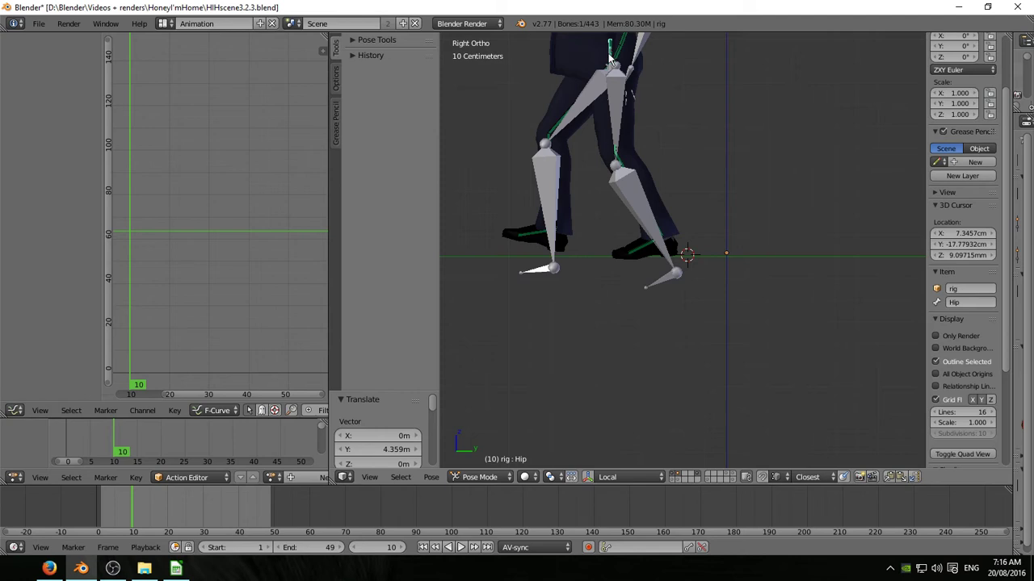
middle_drag(610, 58, 635, 94)
right_click(616, 76)
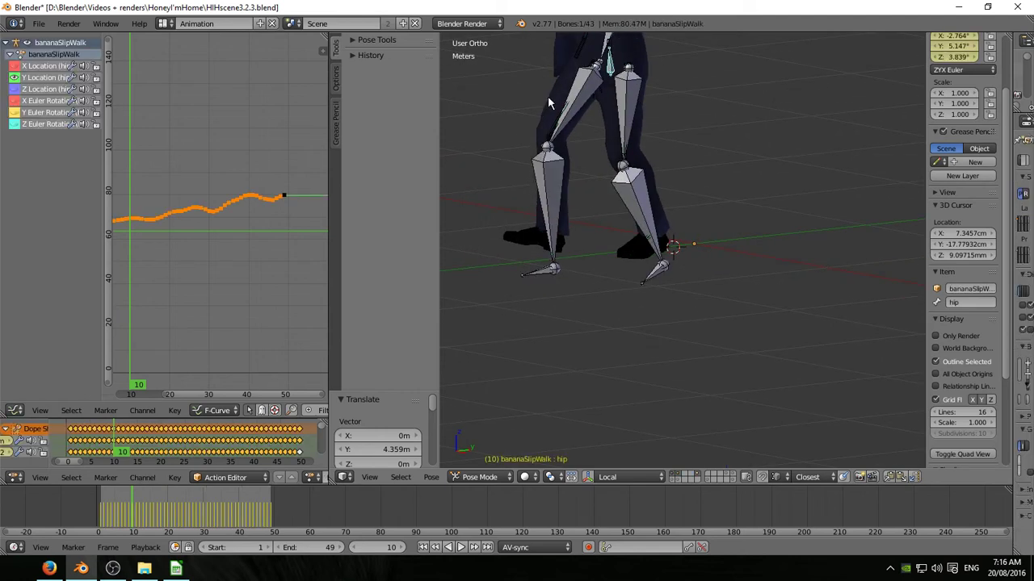
click(14, 89)
click(14, 76)
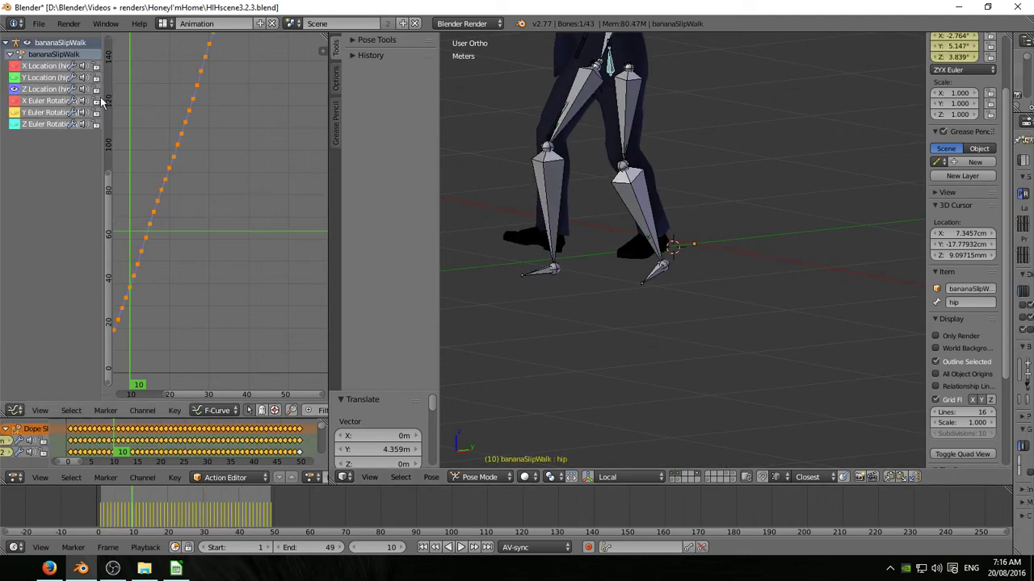
key(Home)
scroll(275, 190, down, 3)
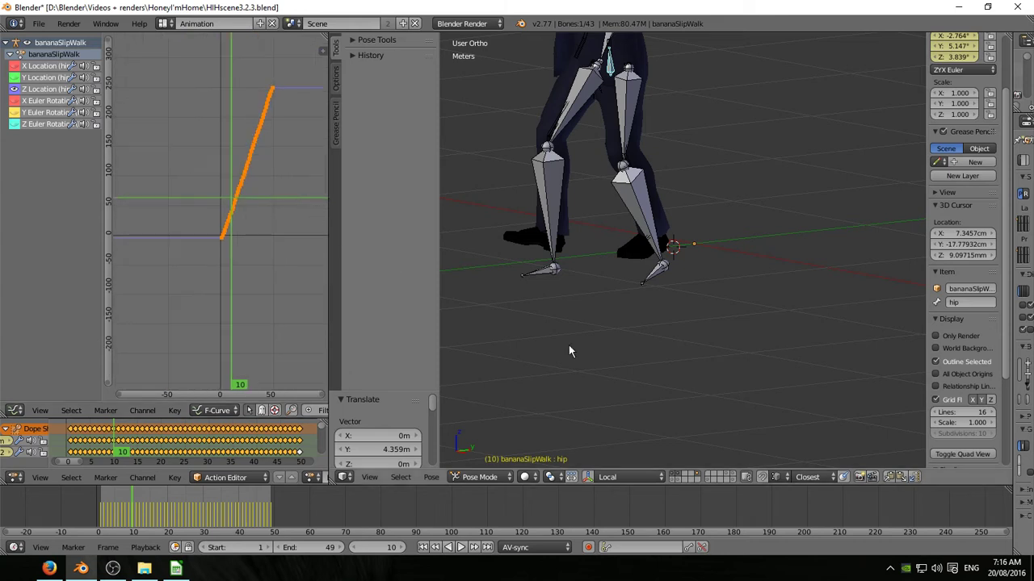
key(KP_3)
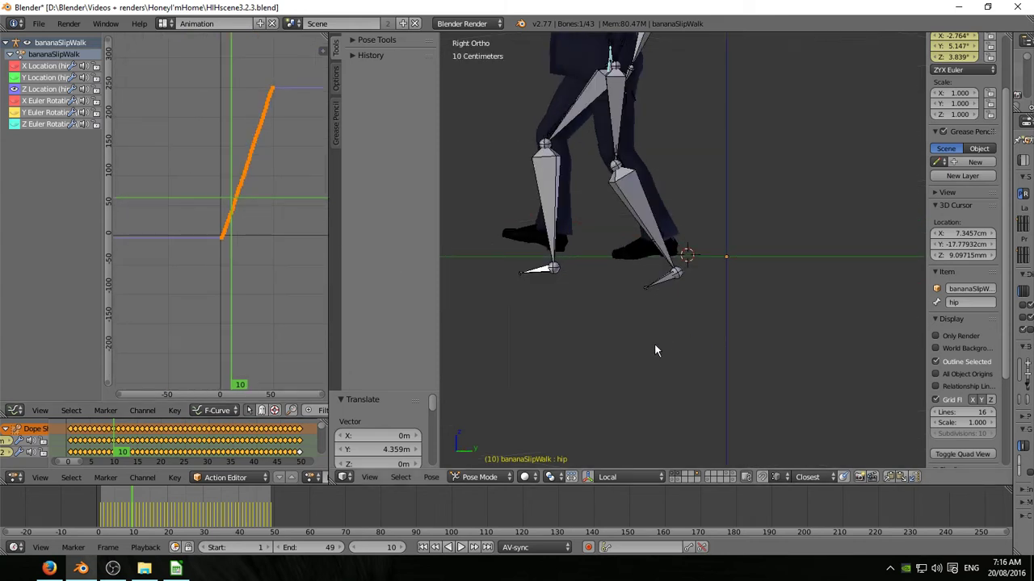
- Scale the hip Z Location keys vertically to 0.926 around the curve's start value
click(231, 240)
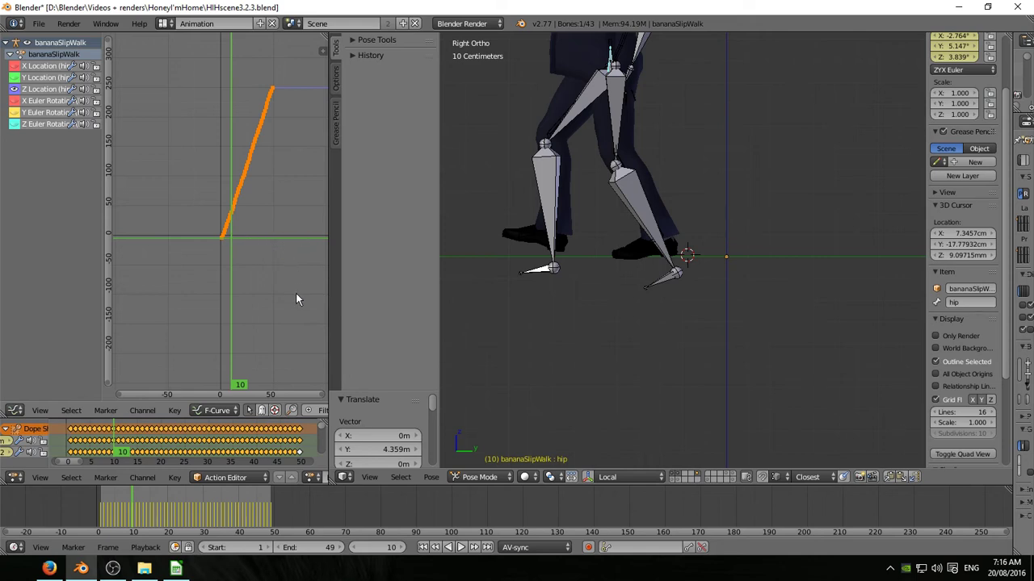
key(s)
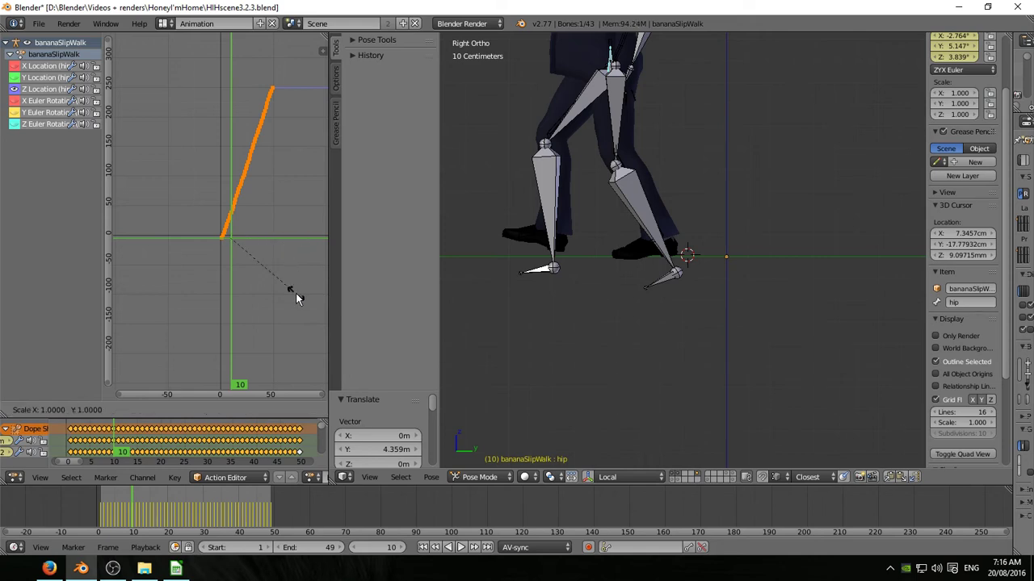
key(y)
mouse_move(294, 292)
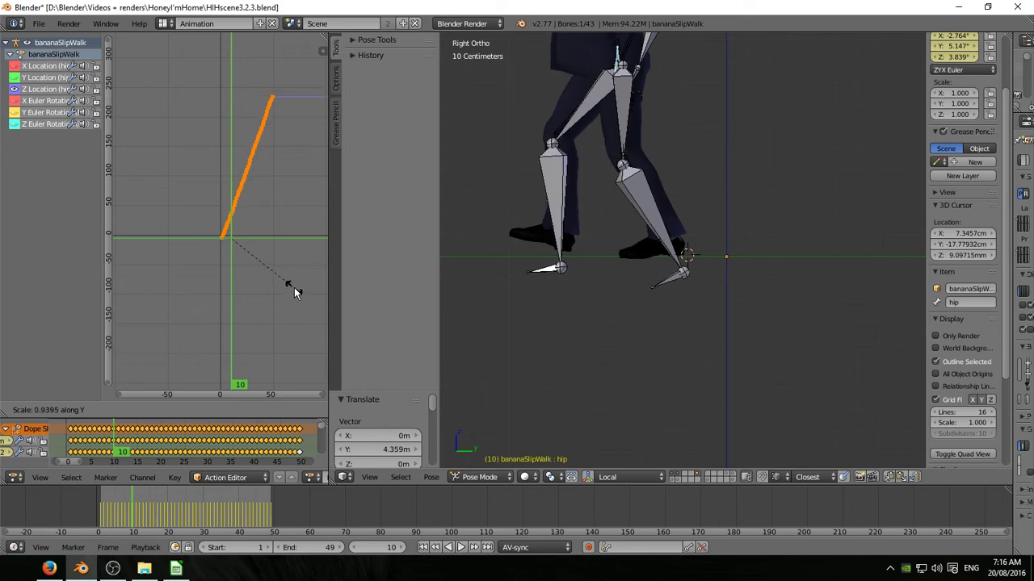
click(285, 285)
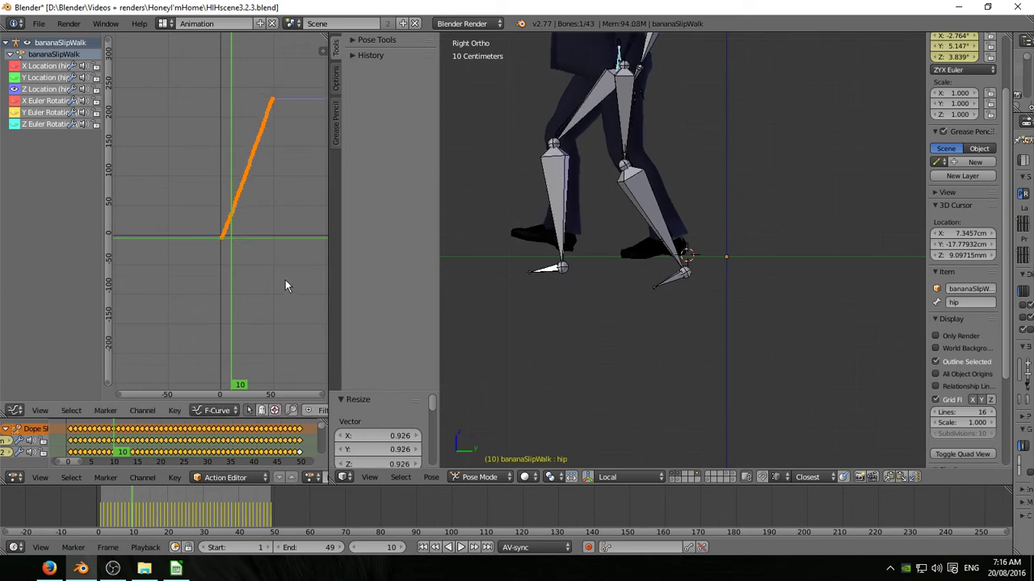
- Step back and forth through the early frames to review the hip pose
key(Right)
key(Right)
key(Right)
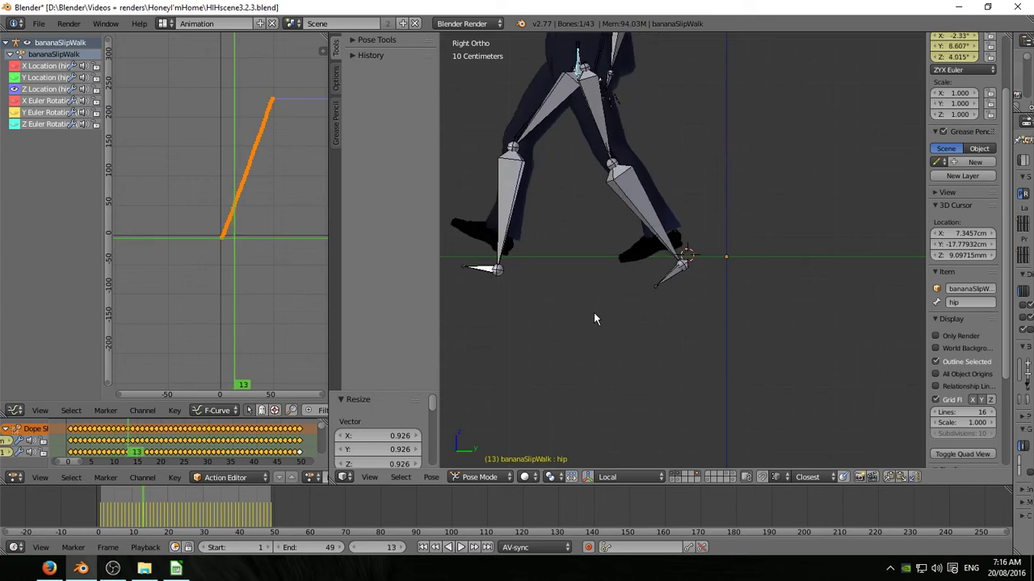
key(Left)
key(Left)
key(Left)
key(Left)
key(Left)
key(Left)
key(Left)
key(Left)
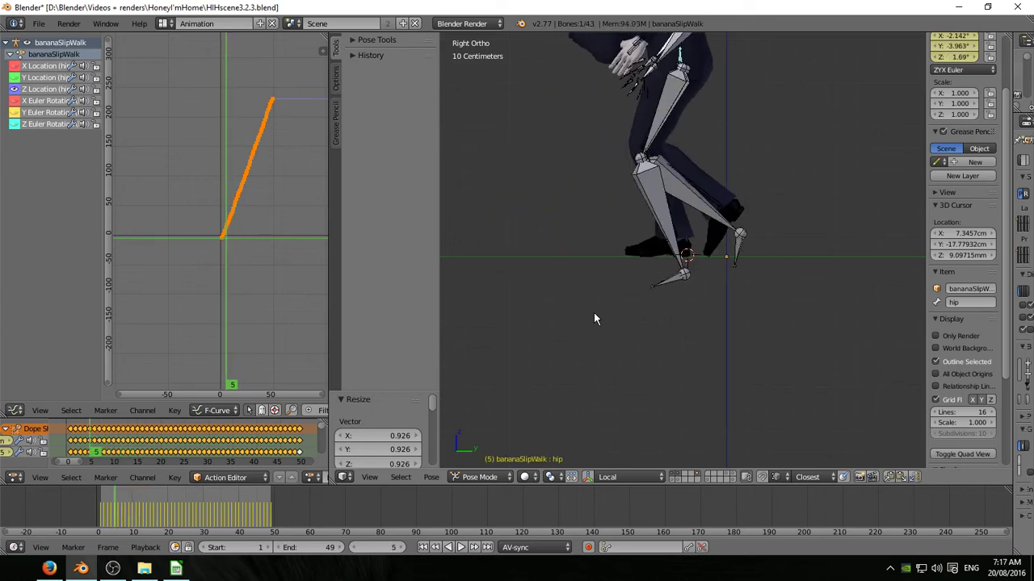
key(Left)
key(Left)
key(Left)
key(Left)
key(Left)
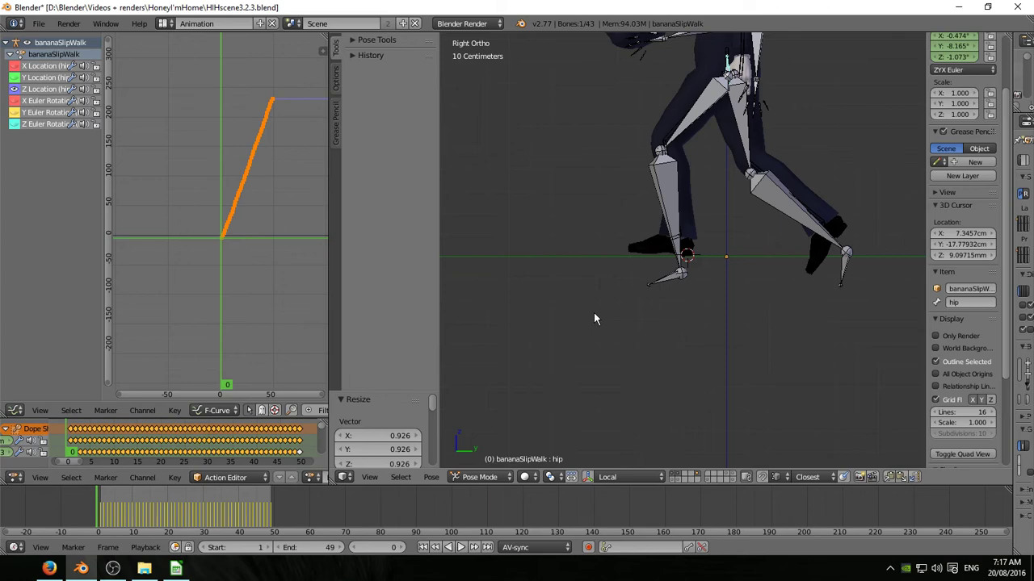
key(Right)
key(Right)
key(Right)
key(Right)
key(Right)
key(Right)
key(Right)
key(Right)
key(Right)
key(Right)
key(Right)
key(Right)
key(Right)
key(Right)
key(Right)
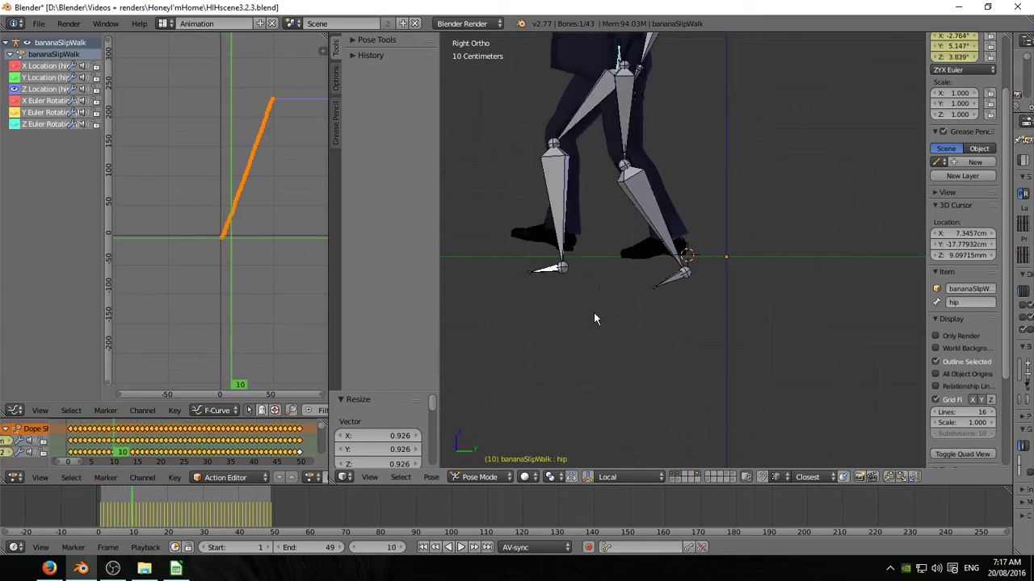
key(Right)
key(Right)
key(Right)
key(Right)
key(Right)
key(Right)
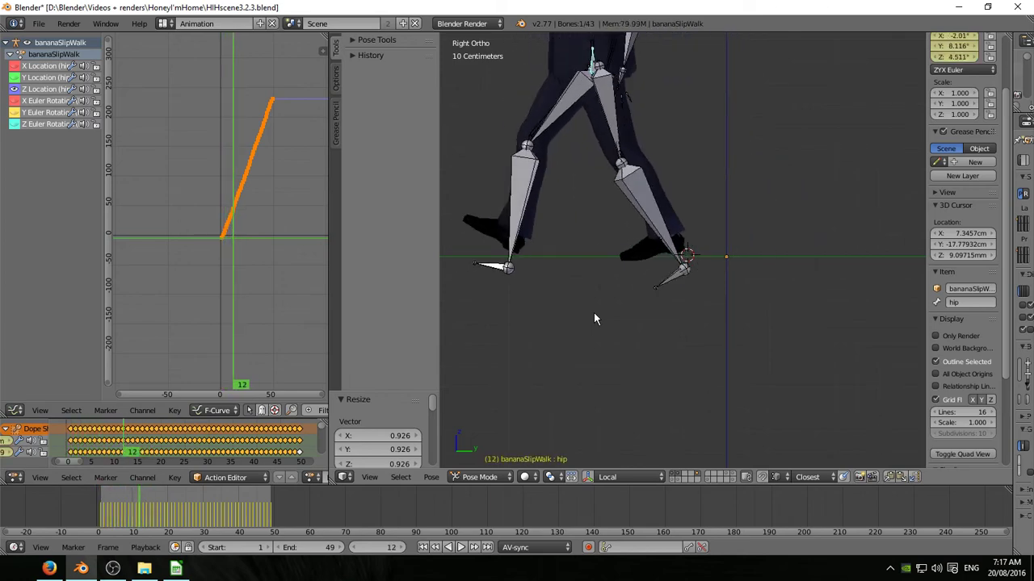
- Show only the hip Y Location curve and scale all its keys to 0.931 around value 60
click(14, 77)
click(14, 88)
scroll(274, 246, up, 5)
right_click(262, 116)
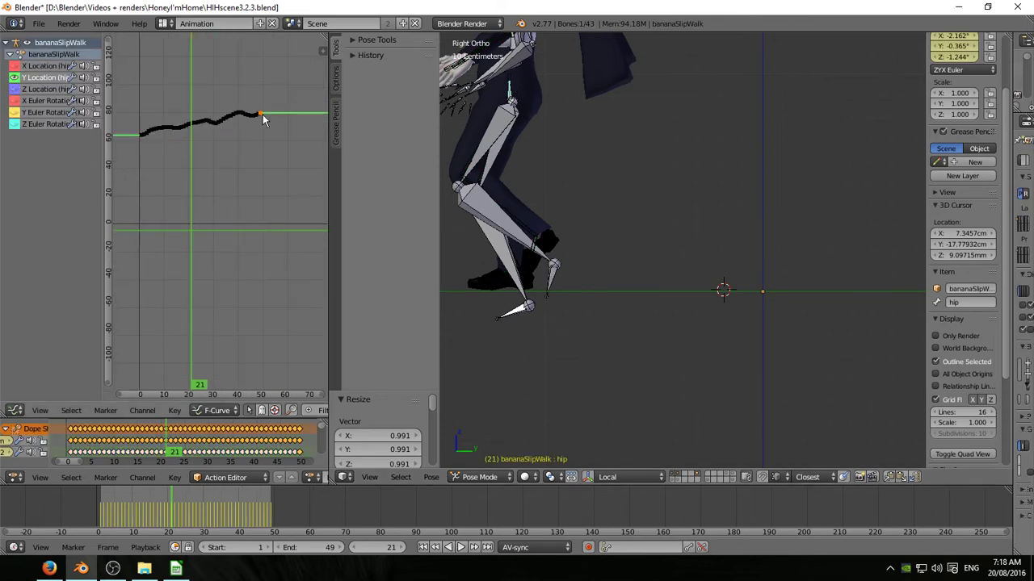
key(a)
key(a)
middle_drag(215, 199, 257, 227)
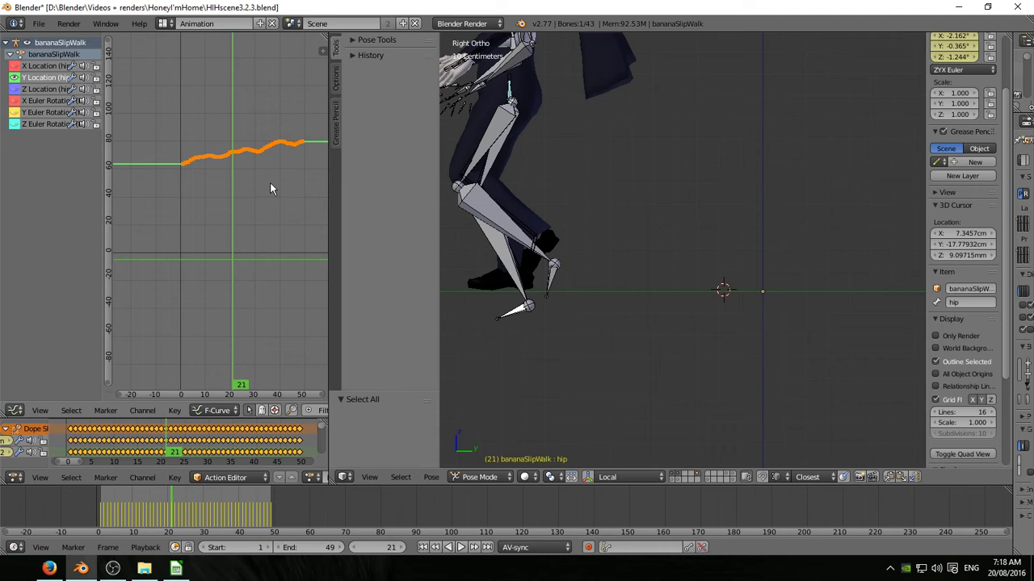
click(232, 166)
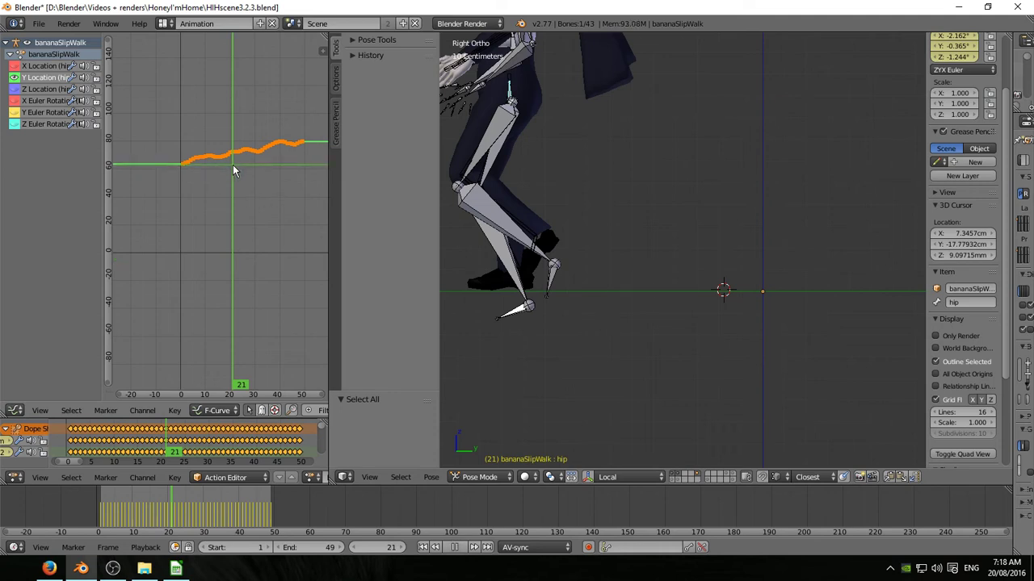
key(s)
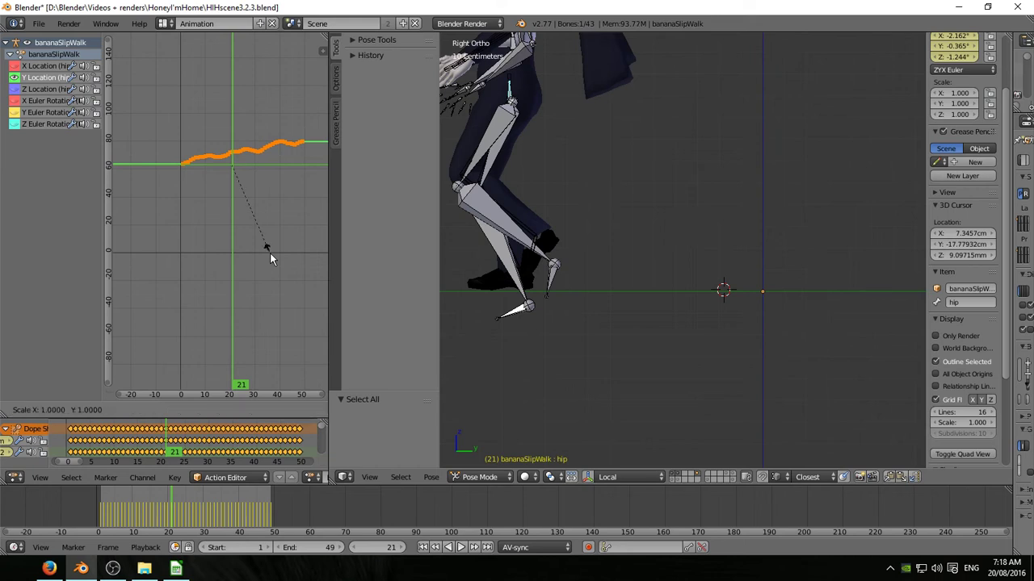
key(y)
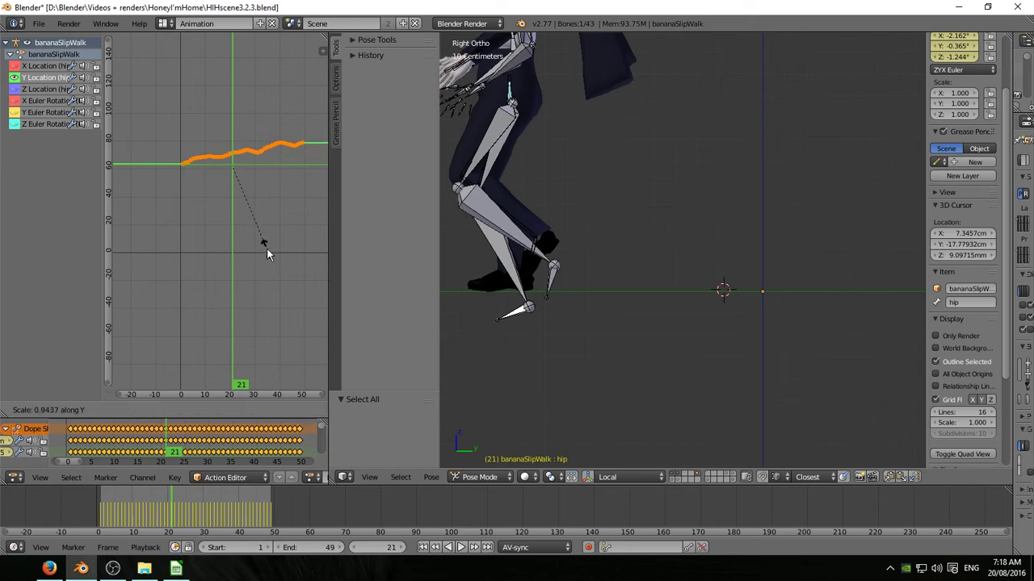
click(266, 247)
- Play the walk back to check the flattened hip motion, ending at frame 49
shift+middle_drag(576, 315, 792, 310)
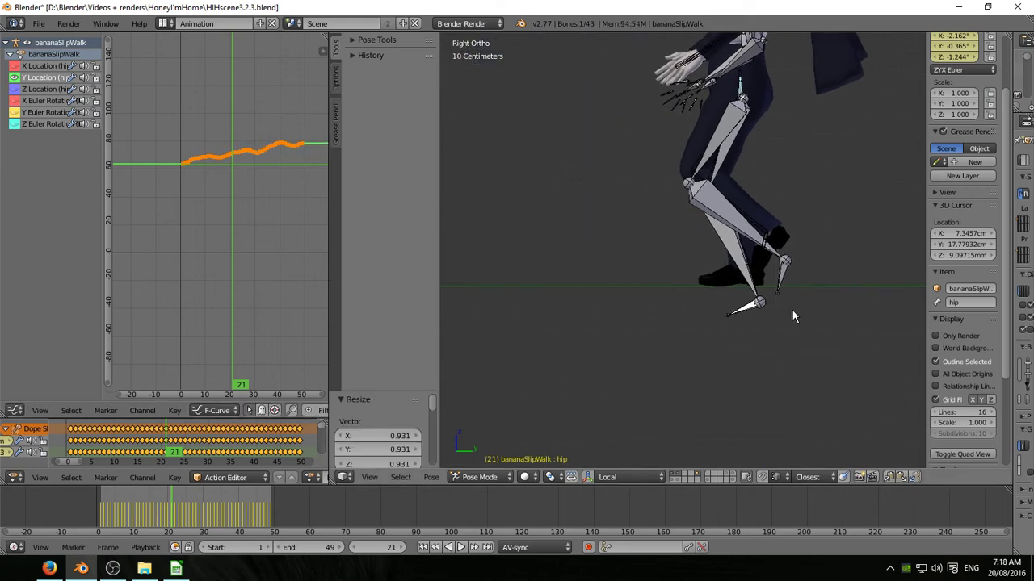
key(alt+a)
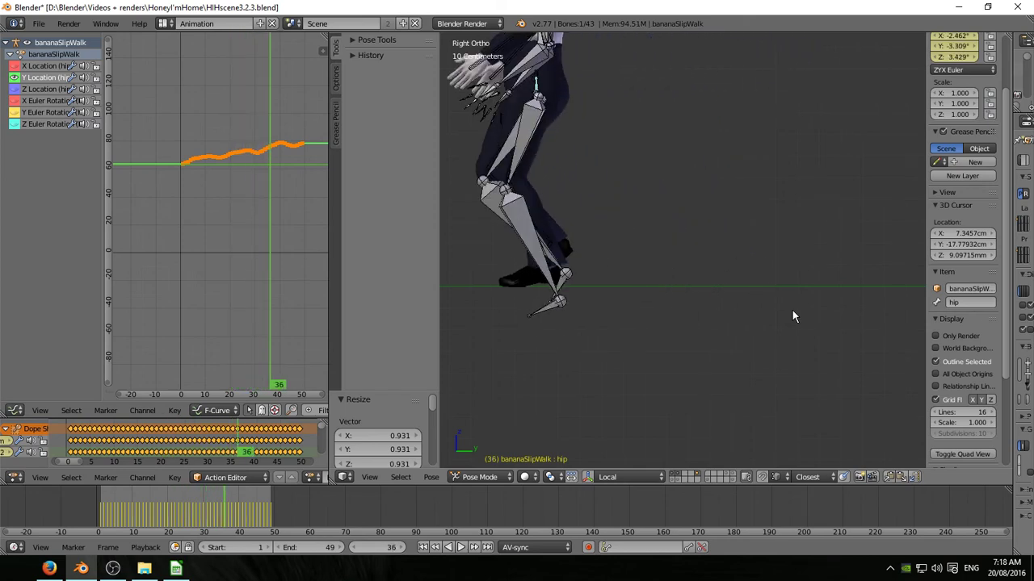
scroll(788, 312, down, 5)
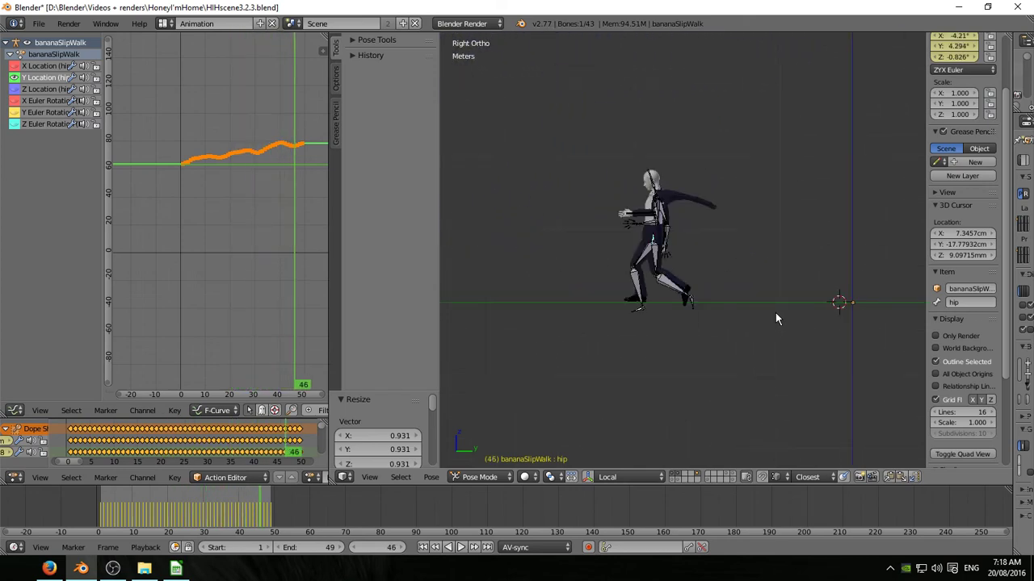
scroll(746, 323, up, 6)
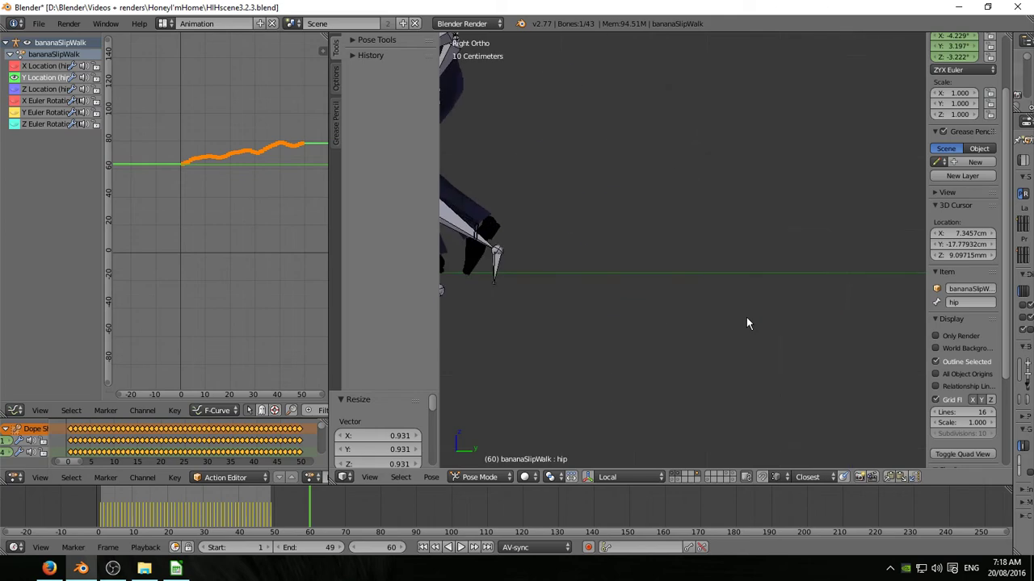
scroll(745, 324, down, 4)
key(Left)
key(Left)
key(Left)
key(Left)
key(Left)
key(Left)
key(Left)
key(Left)
key(Left)
key(Left)
key(Left)
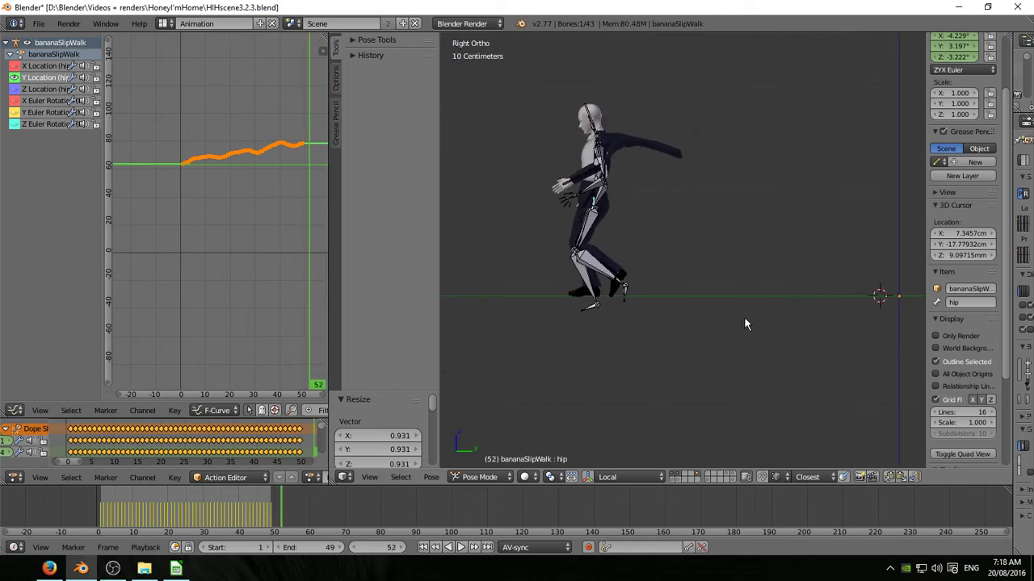
- Select the lForeArm bone and view its pose at frame 30
right_click(604, 230)
middle_drag(734, 317, 590, 207)
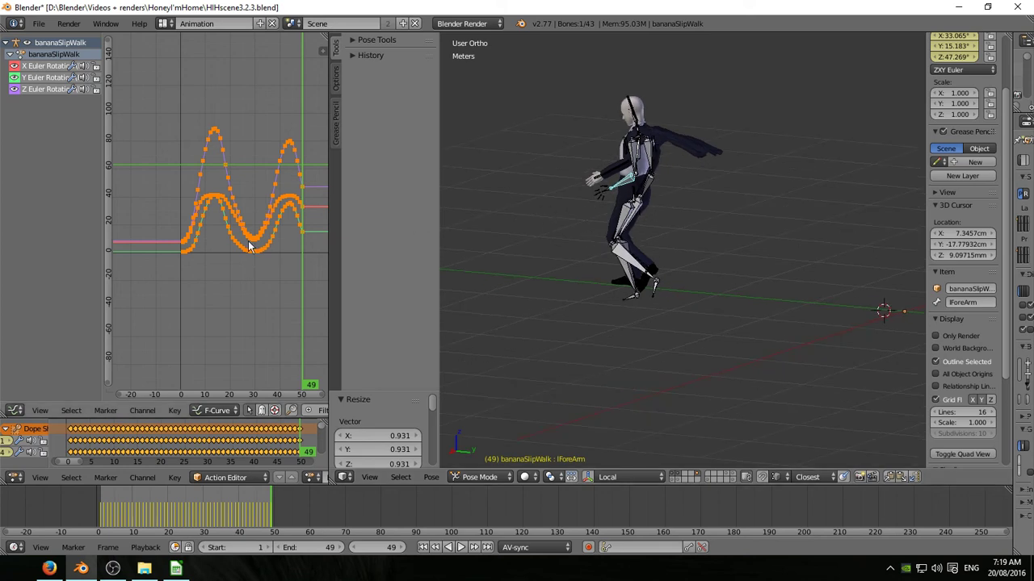
scroll(672, 249, up, 3)
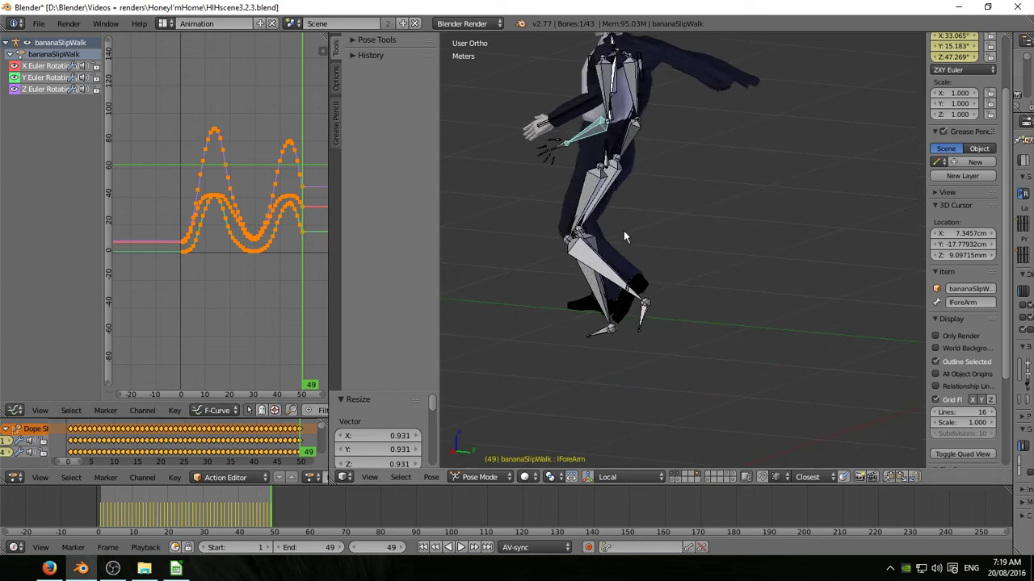
click(177, 253)
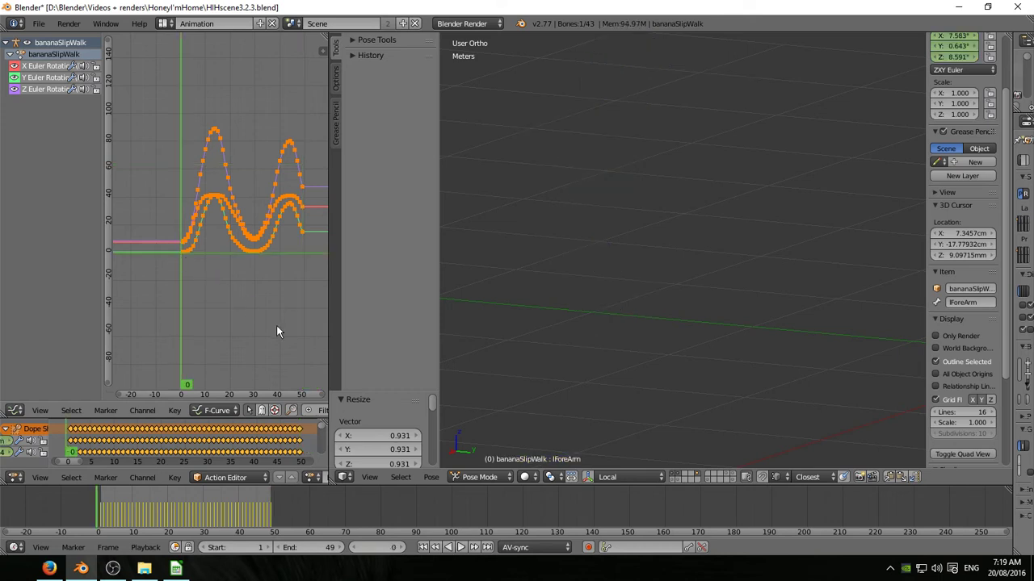
click(256, 254)
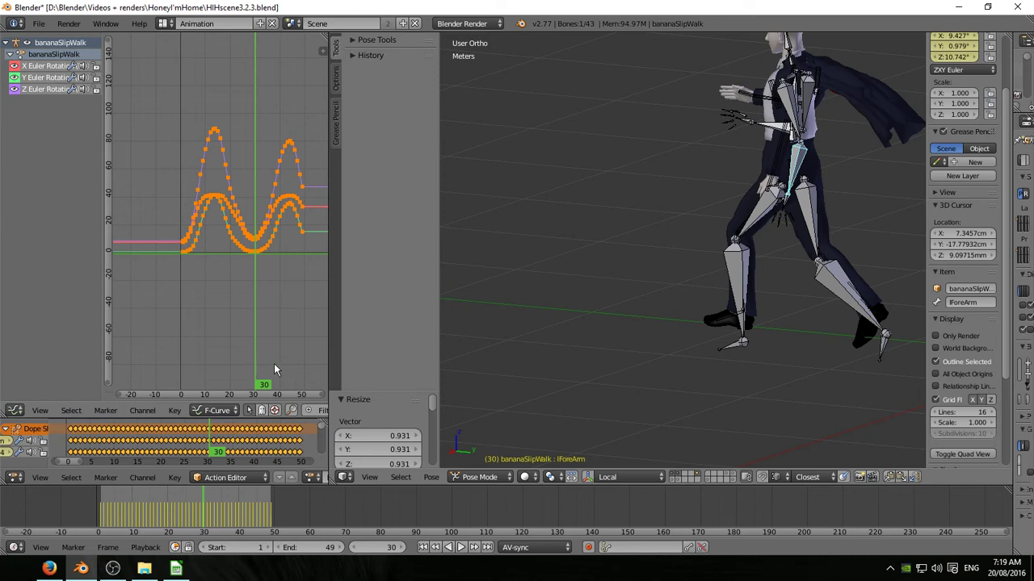
- Scale the lForeArm rotation curves vertically to 0.390
key(s)
key(y)
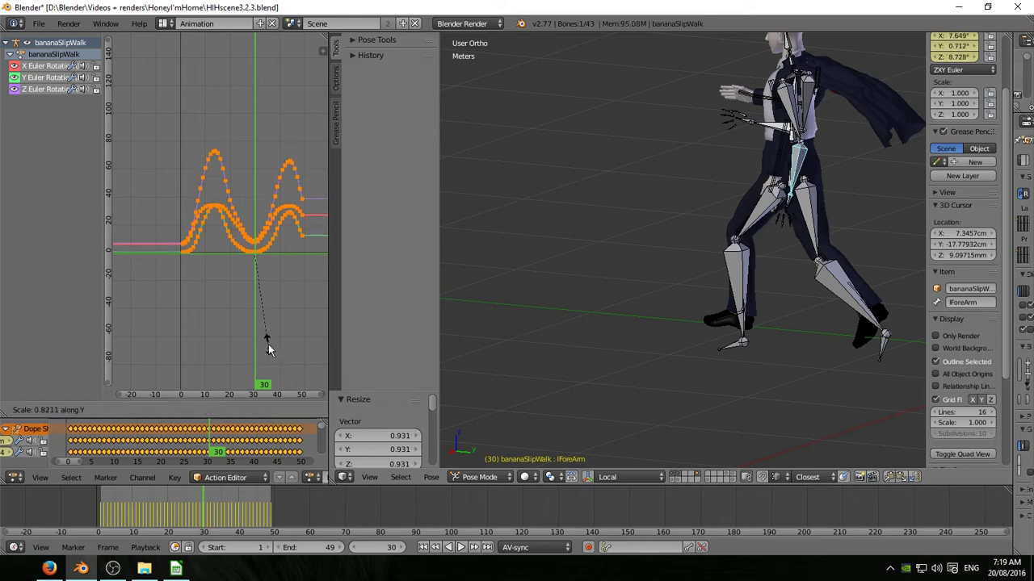
click(256, 298)
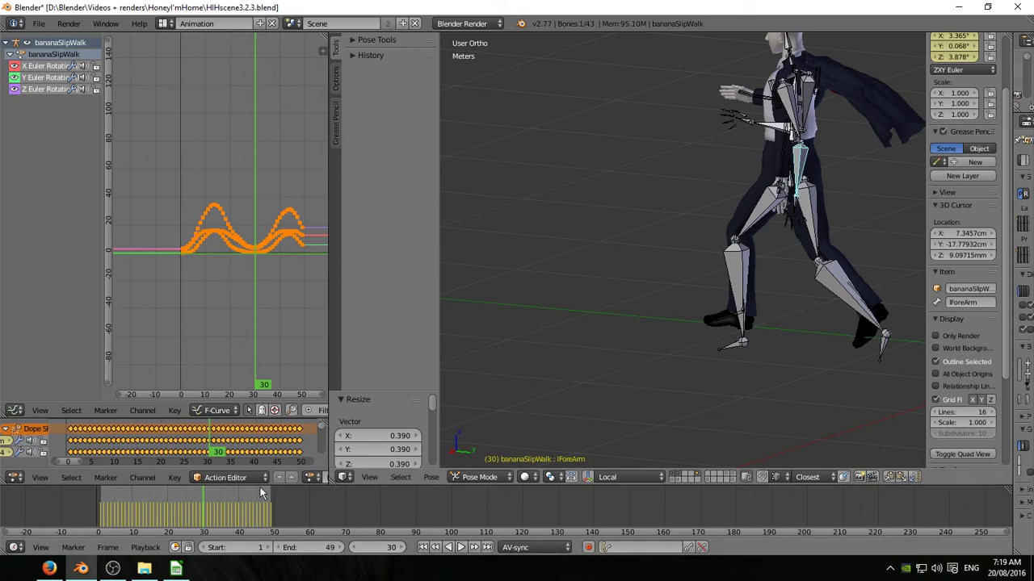
drag(202, 498, 134, 491)
key(ctrl+z)
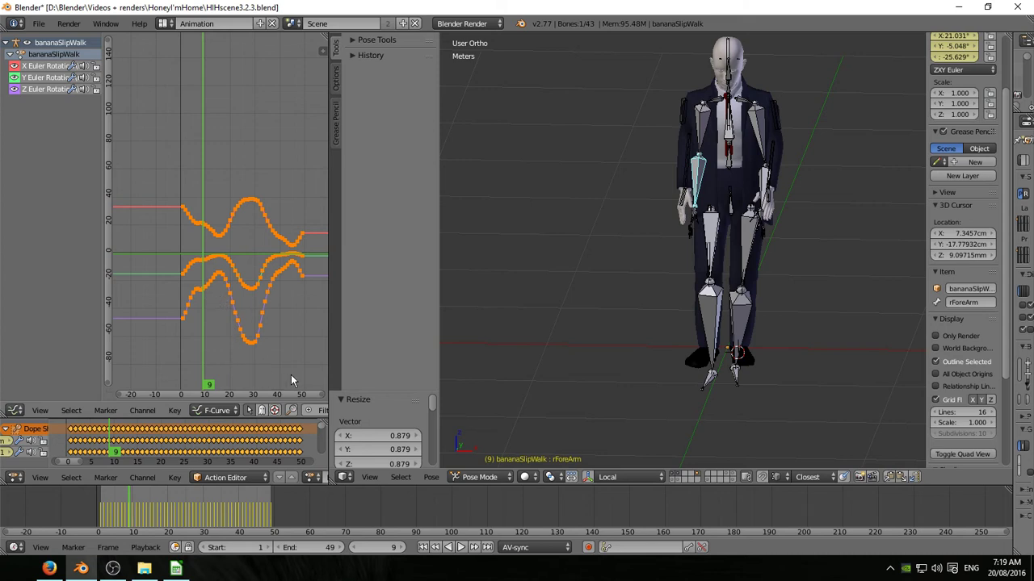
- Scale the rForeArm rotation curves vertically to 0.401 and play the walk to check both arms
key(s)
key(y)
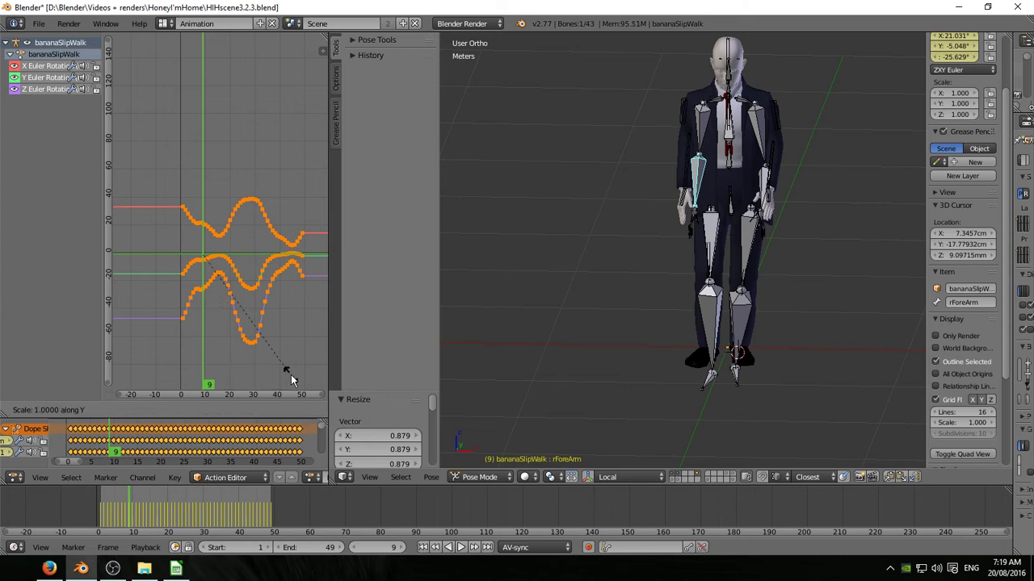
click(245, 297)
key(alt+a)
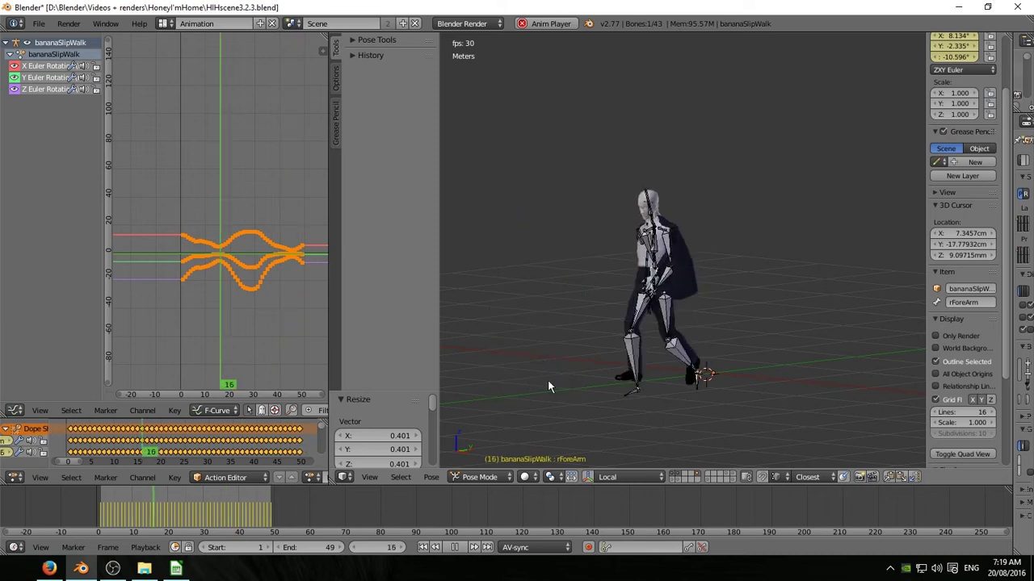
- Stop playback, show the target rig's layer, select all its bones and switch to Object Mode
key(Escape)
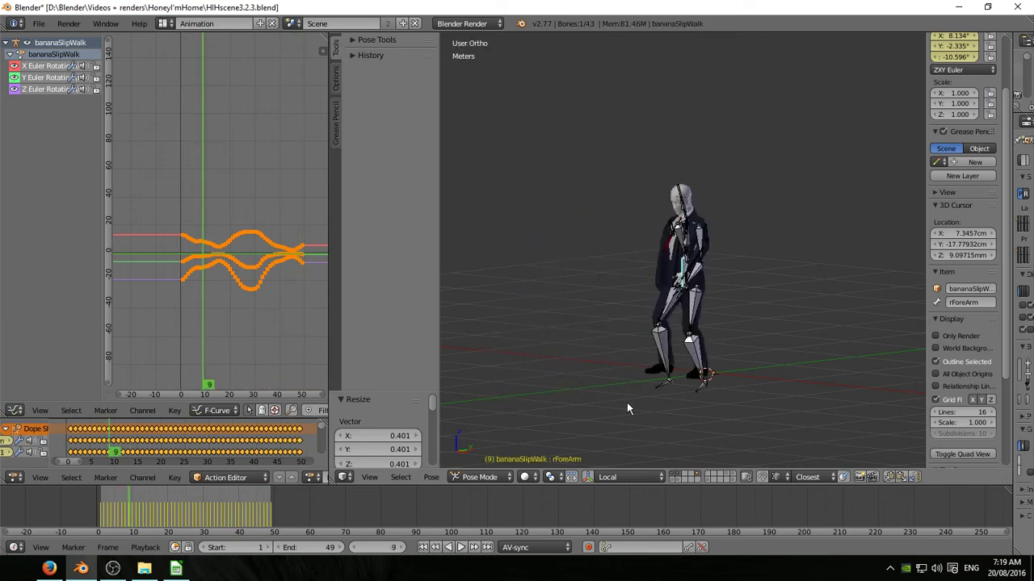
click(678, 476)
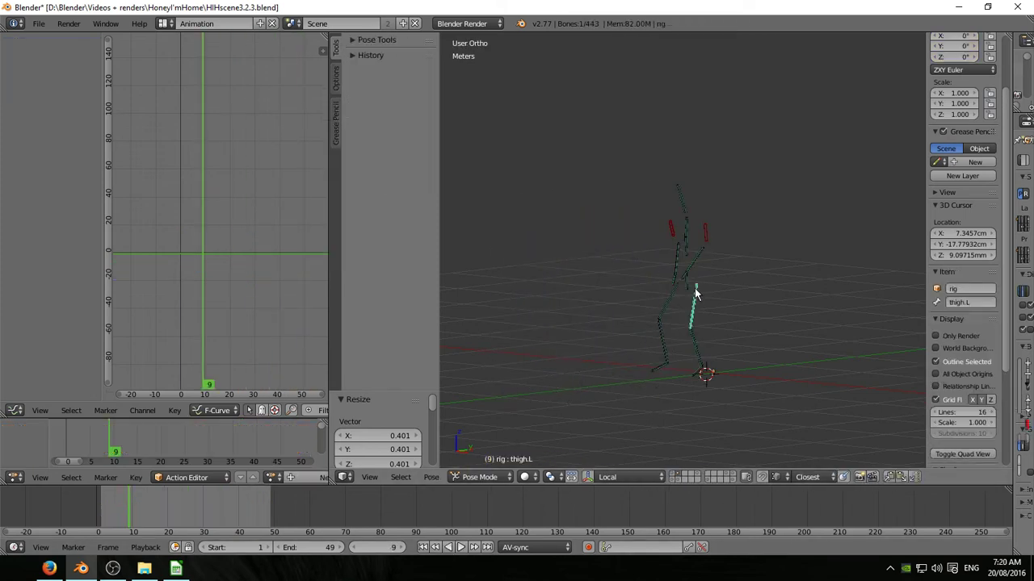
key(a)
key(a)
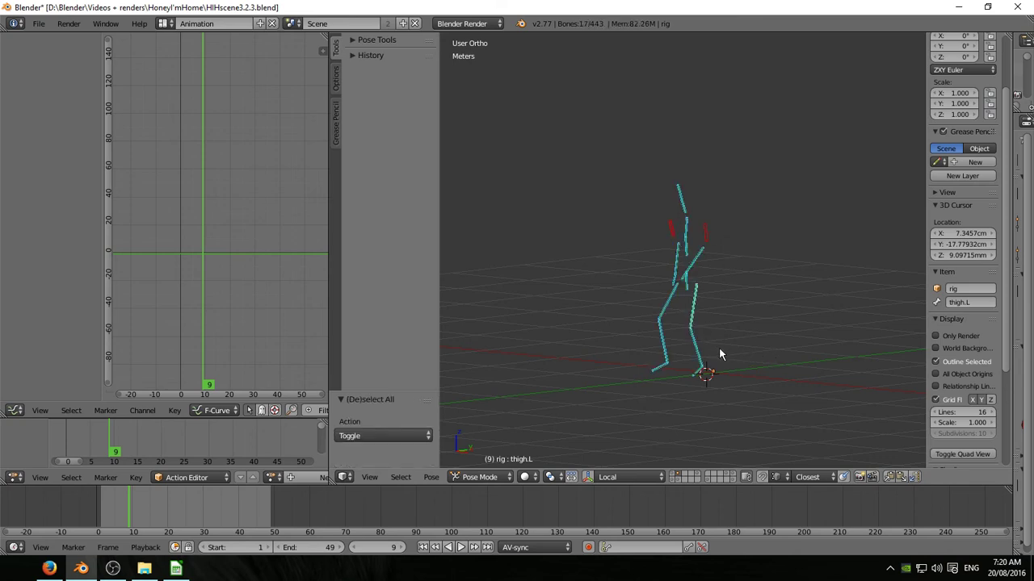
key(ctrl+Tab)
scroll(704, 284, up, 4)
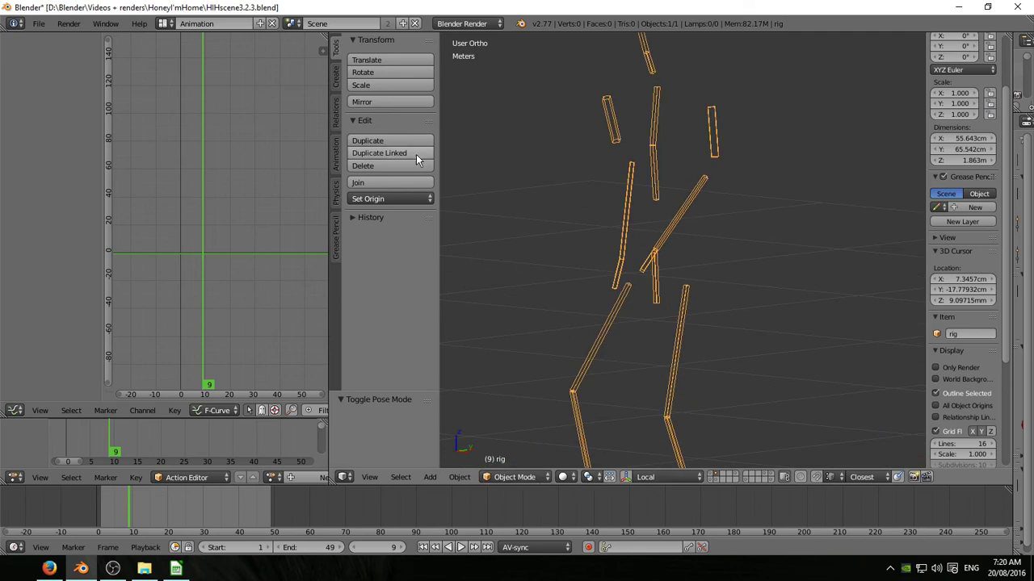
- Bake Pose data for frames 1–49 with Visual Keying and Clear Constraints enabled
click(334, 153)
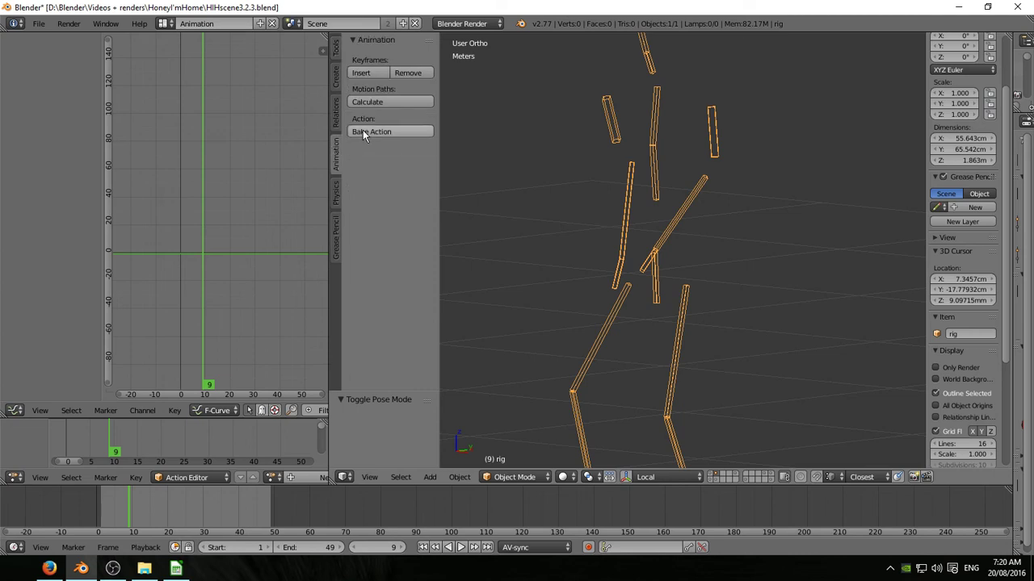
click(363, 130)
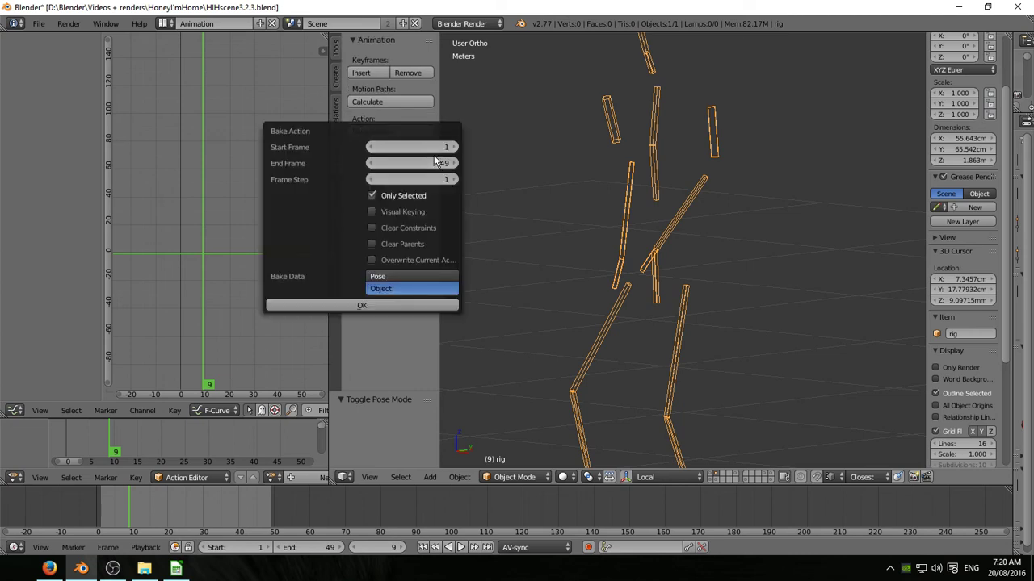
click(371, 229)
click(411, 277)
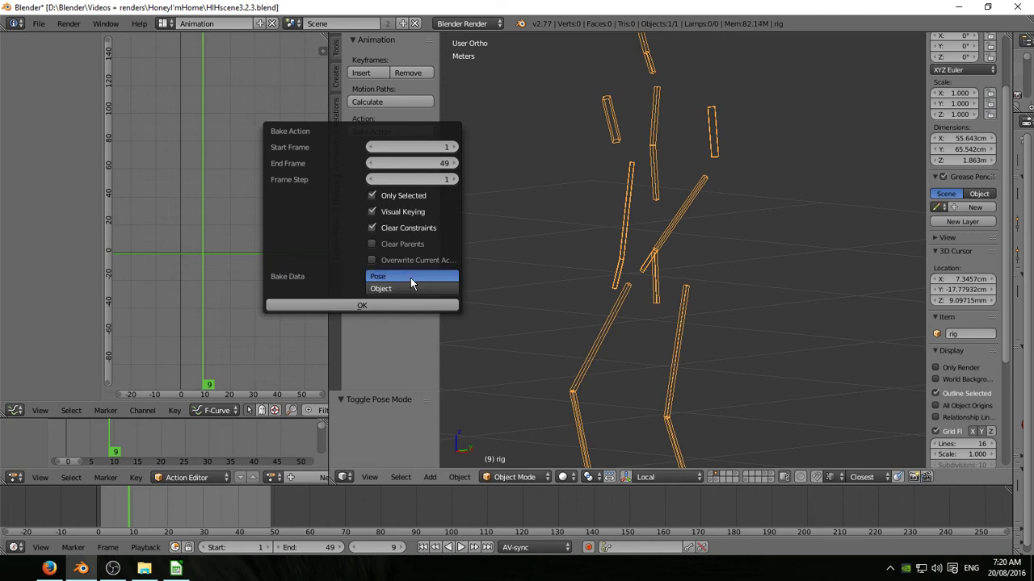
click(369, 311)
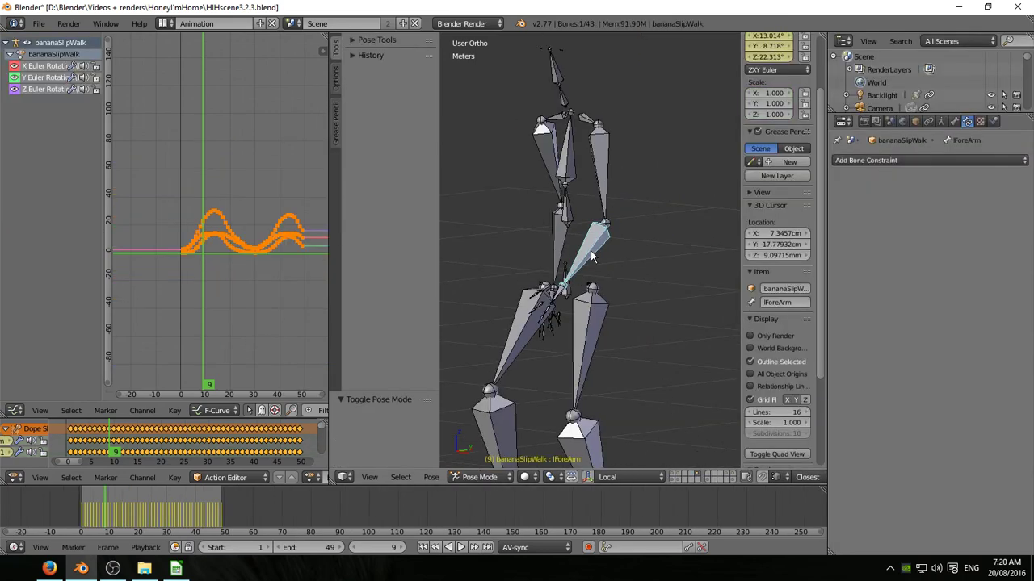
- Delete the imported bananaSlipWalk armature in Object Mode
key(ctrl+Tab)
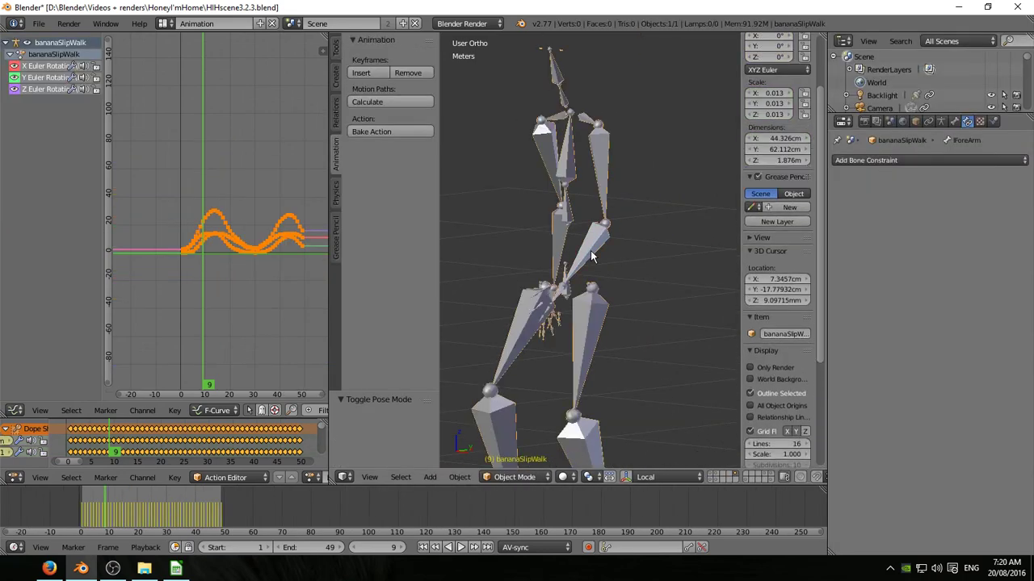
key(x)
click(581, 250)
- Show the suited character's layer on the baked rig and play back the baked walk
click(718, 476)
key(ctrl+z)
key(ctrl+z)
key(ctrl+z)
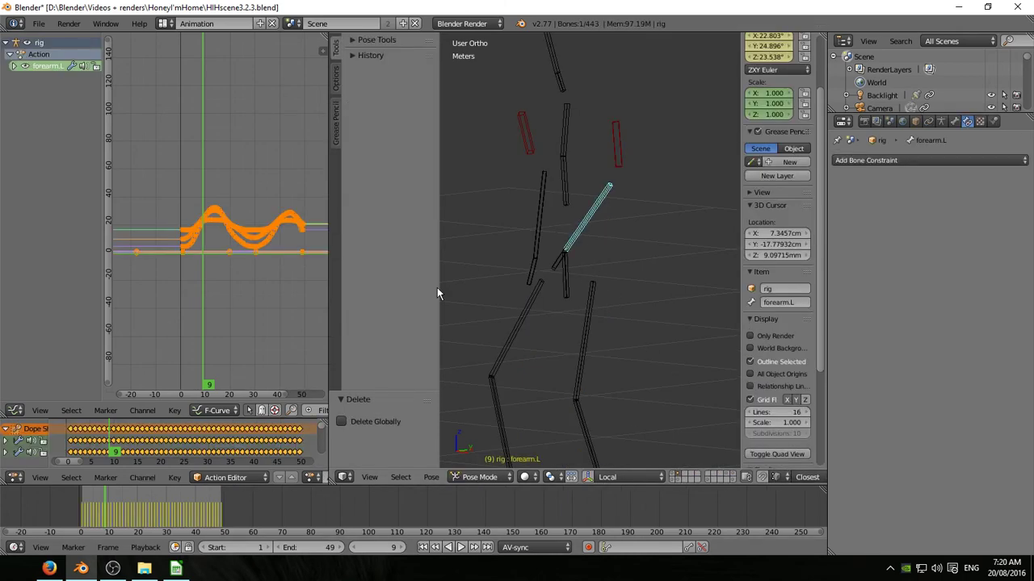
scroll(531, 236, down, 3)
shift+middle_drag(532, 236, 645, 232)
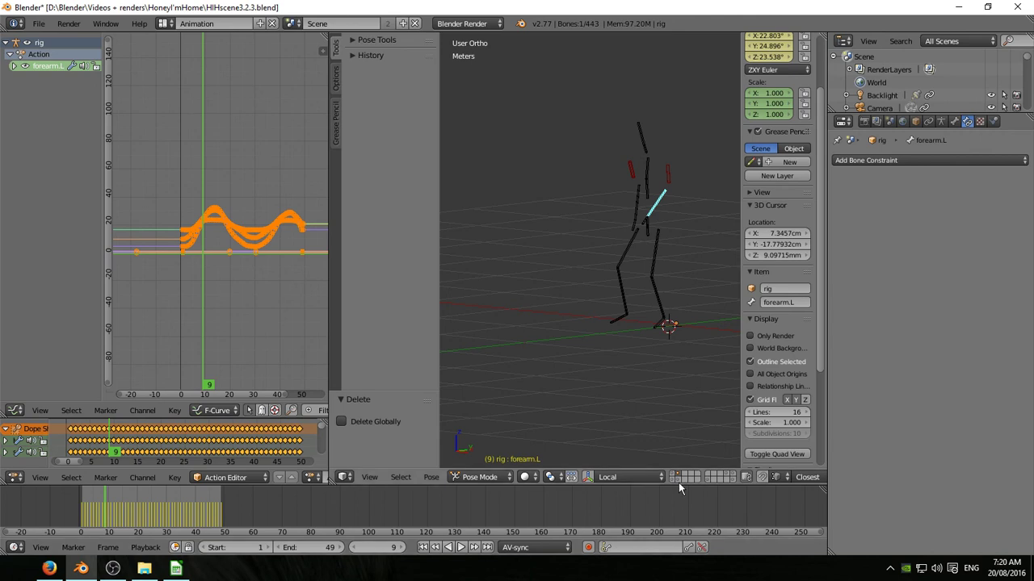
click(678, 482)
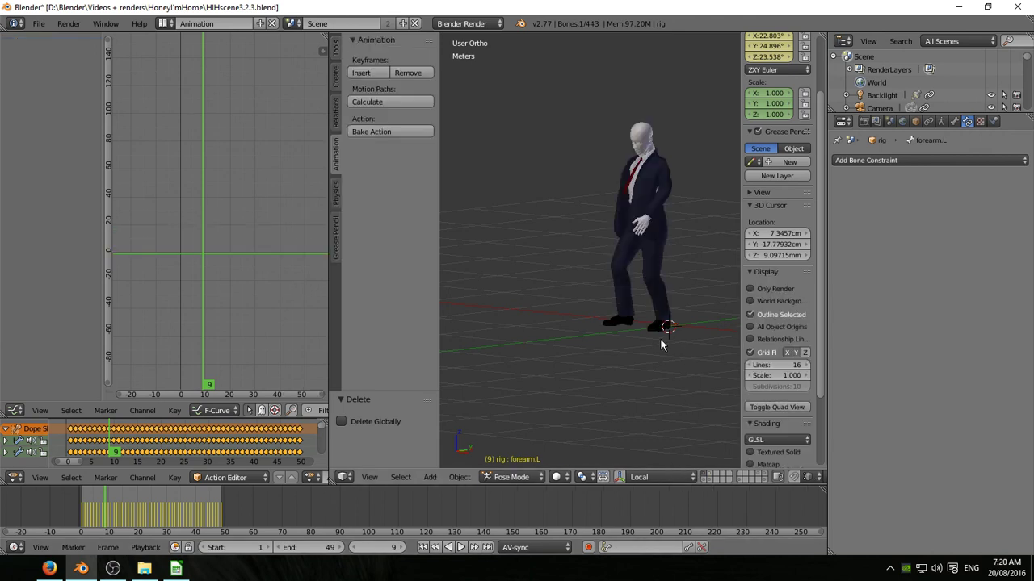
key(alt+a)
- Stop playback, rename the baked action from Action to BananaSlipWalk, and give it a fake user
key(Escape)
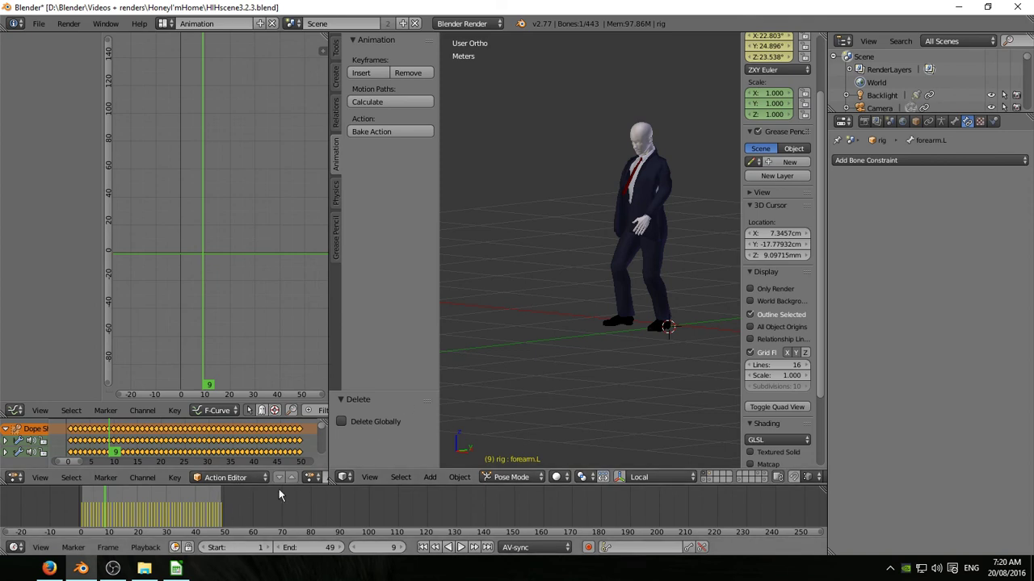
scroll(286, 483, down, 5)
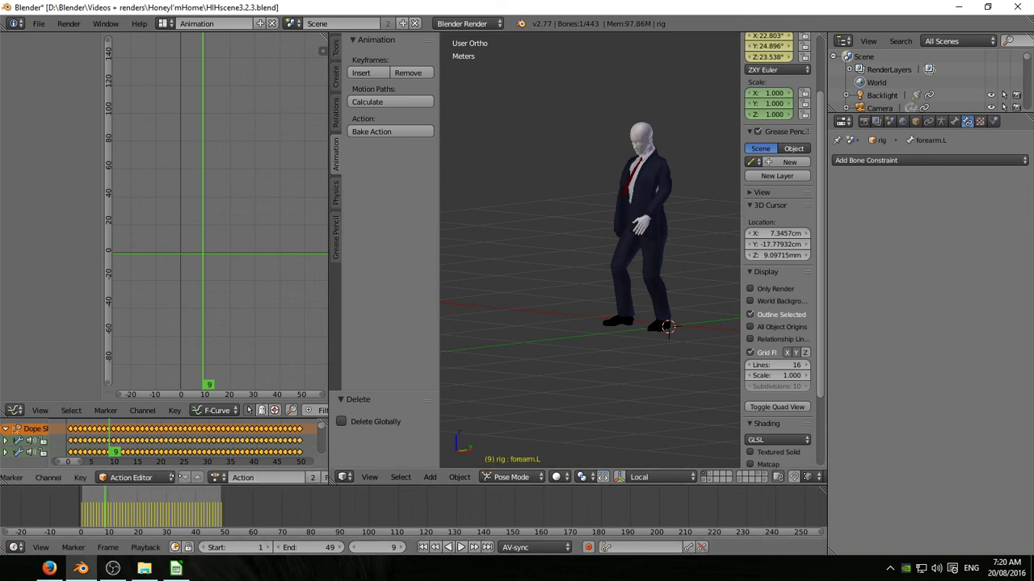
double_click(238, 478)
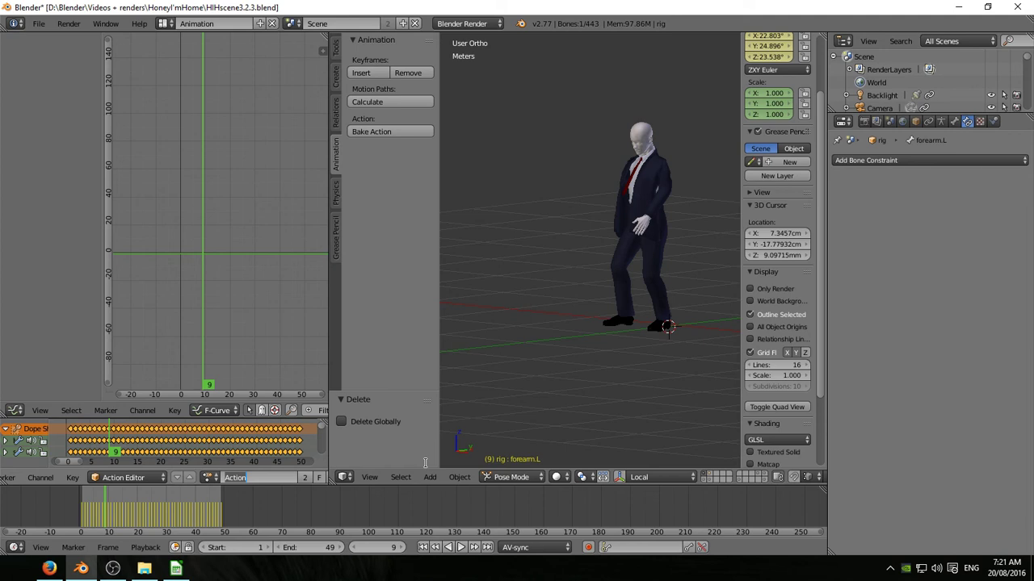
text(Bac)
key(Return)
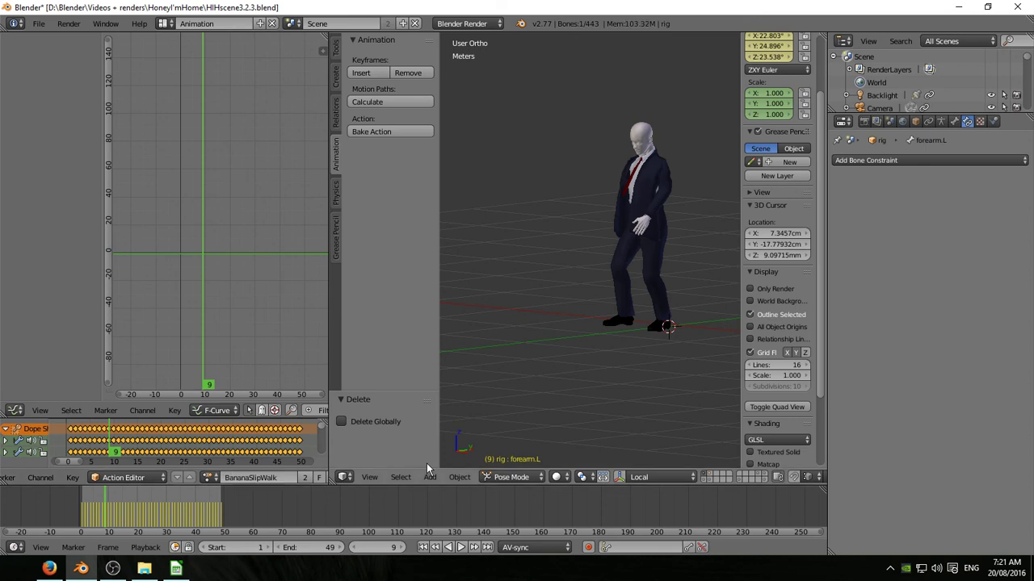
click(319, 477)
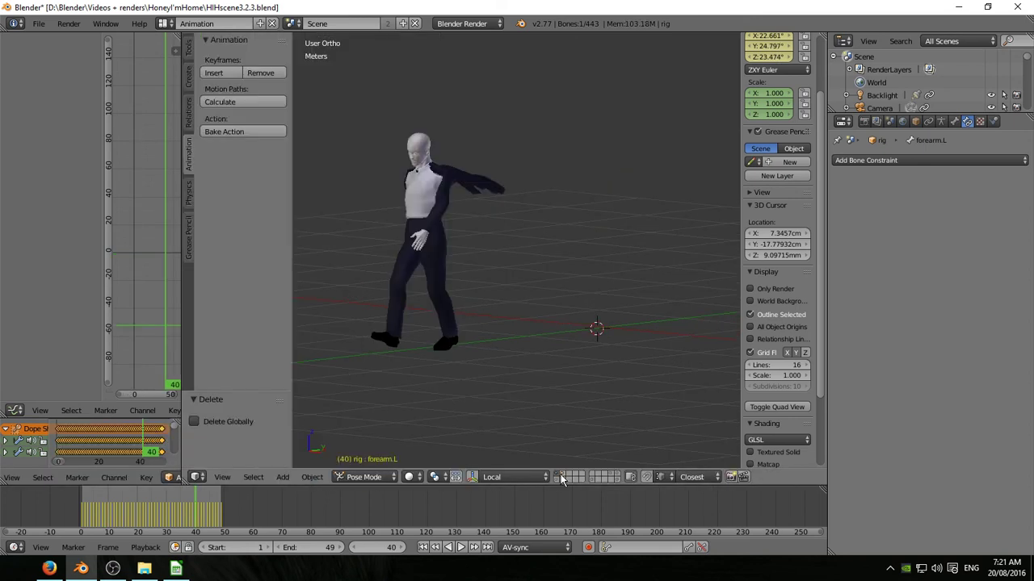
- Select all the rig's bones, smooth their keyframes, and play the walk with the suited character shown
click(561, 473)
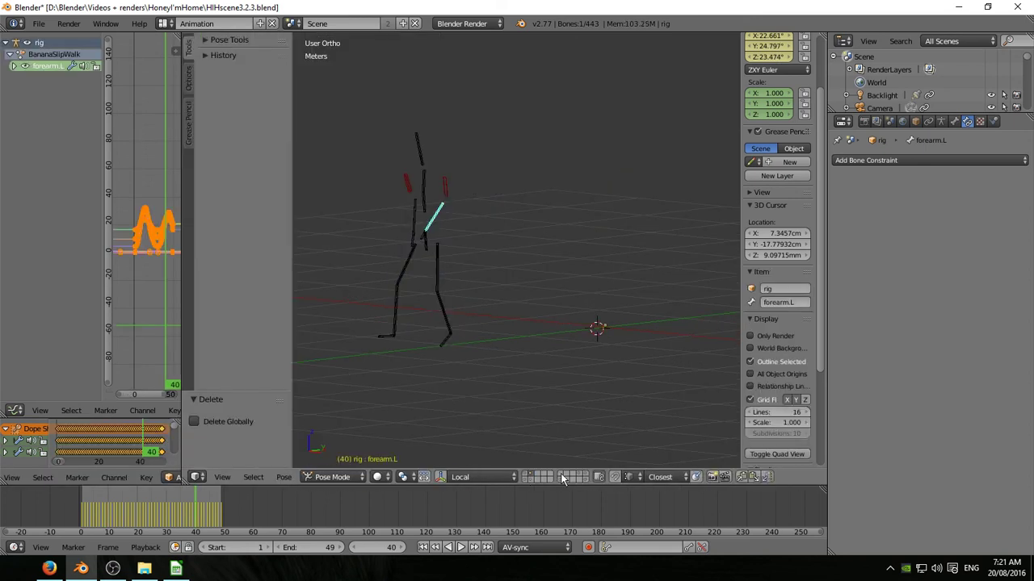
right_click(437, 317)
key(a)
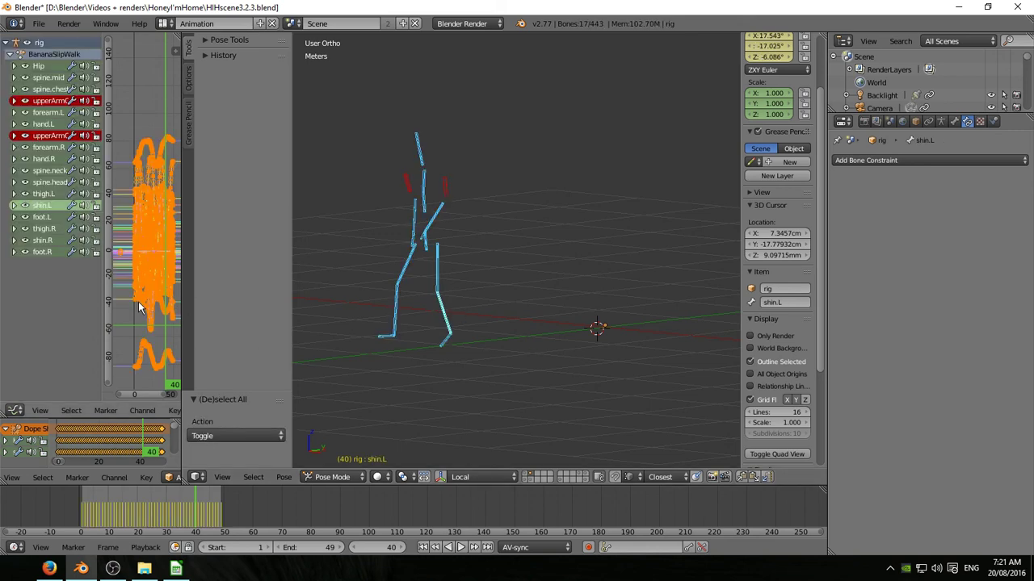
key(alt+o)
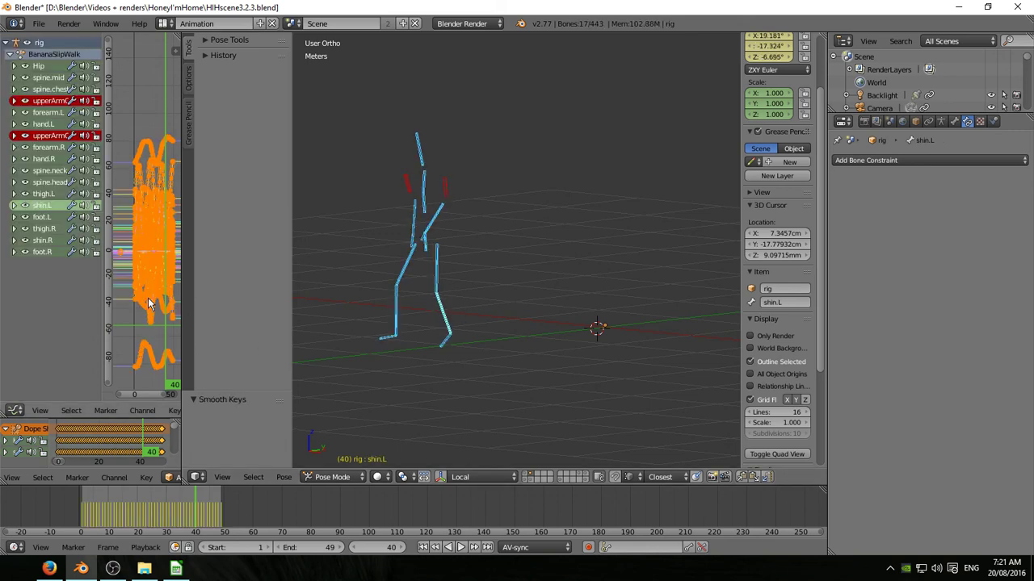
key(alt+a)
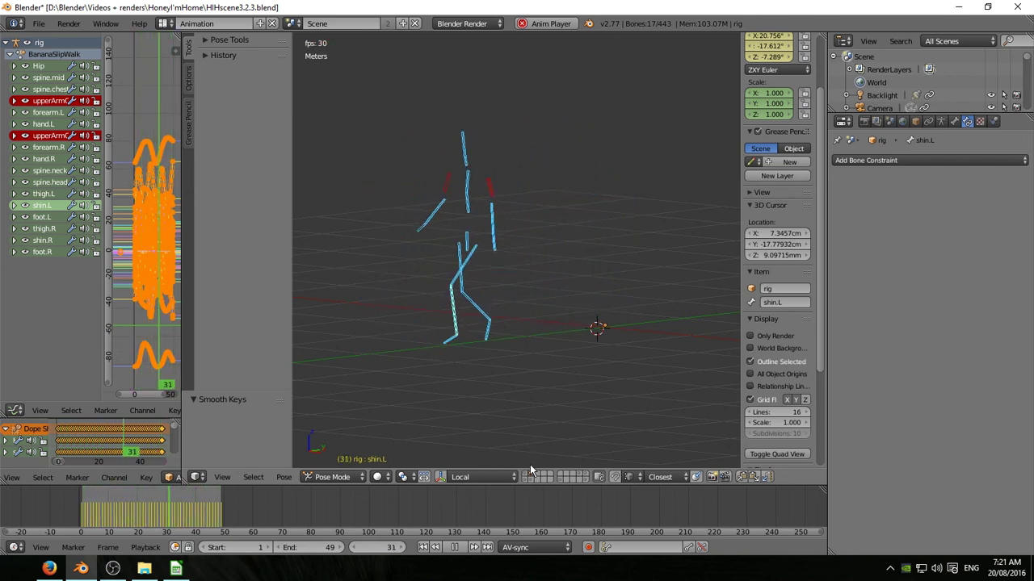
key(1)
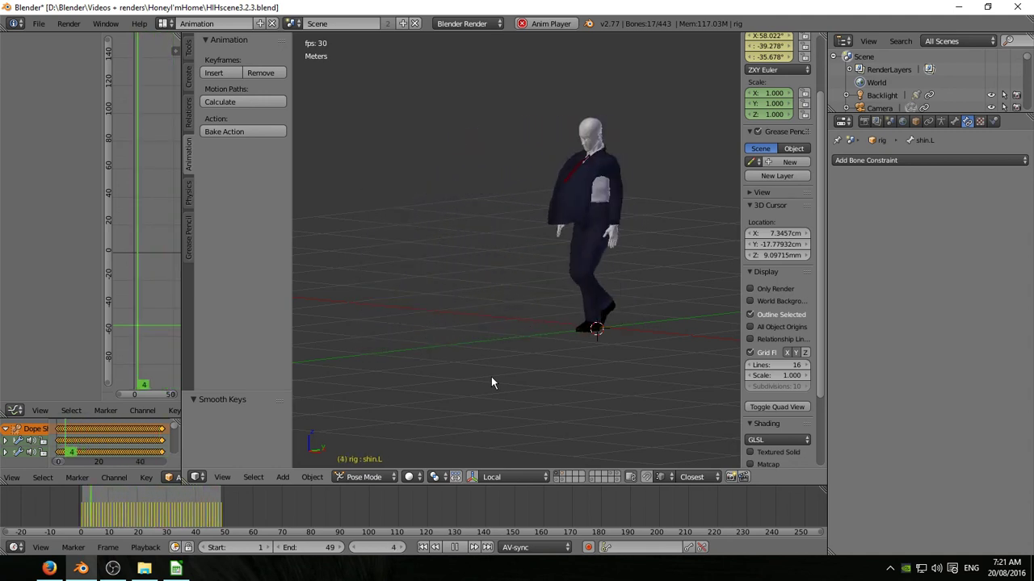
- Stop the walk playback at frame 40 and save over HIHscene3.2.3.blend
middle_drag(489, 376, 540, 397)
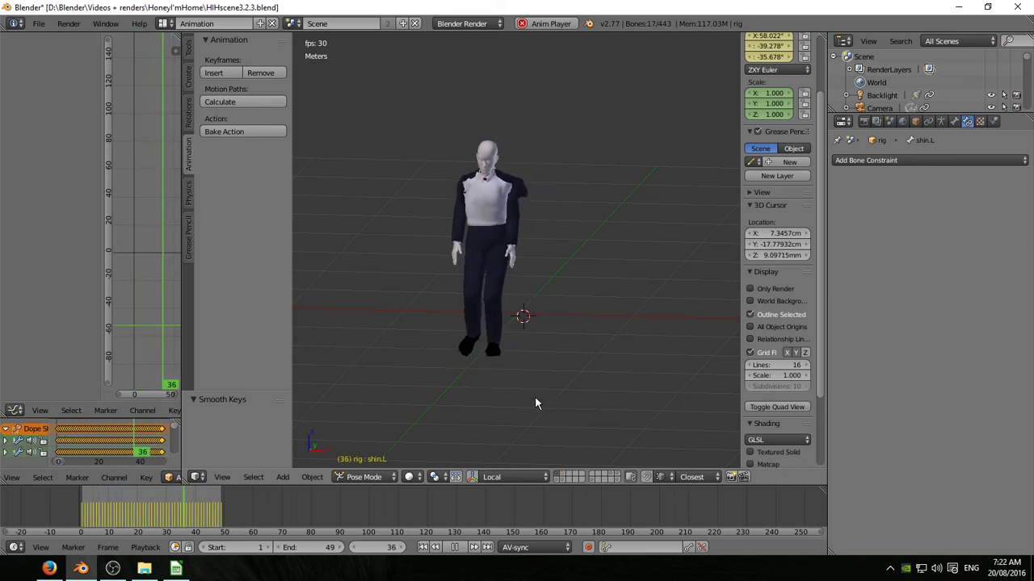
key(alt+a)
key(ctrl+s)
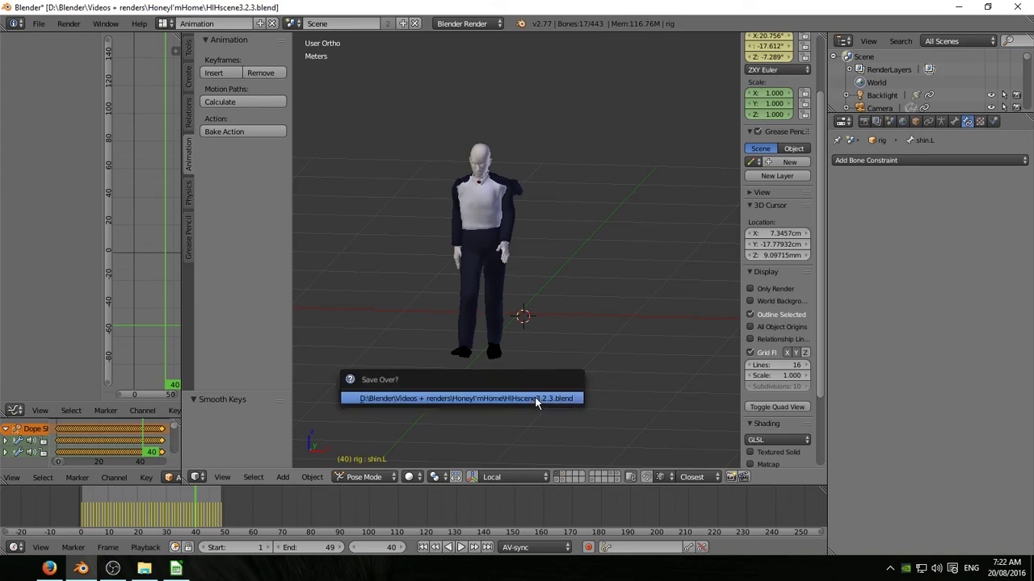